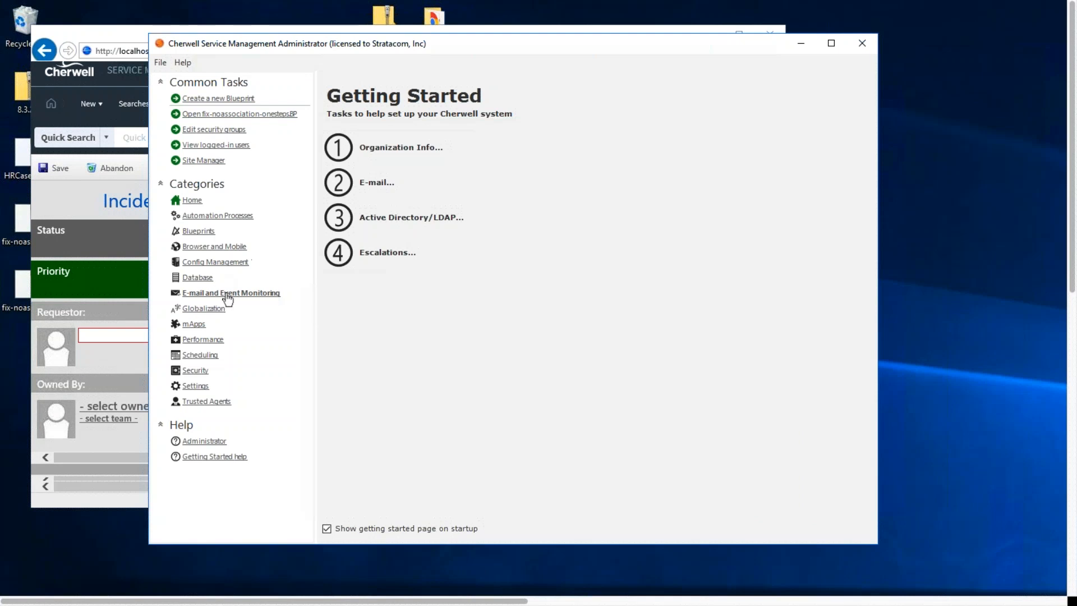
Open the E-mail and Event Monitoring Manager and bring up its list of global e-mail accounts
click(224, 294)
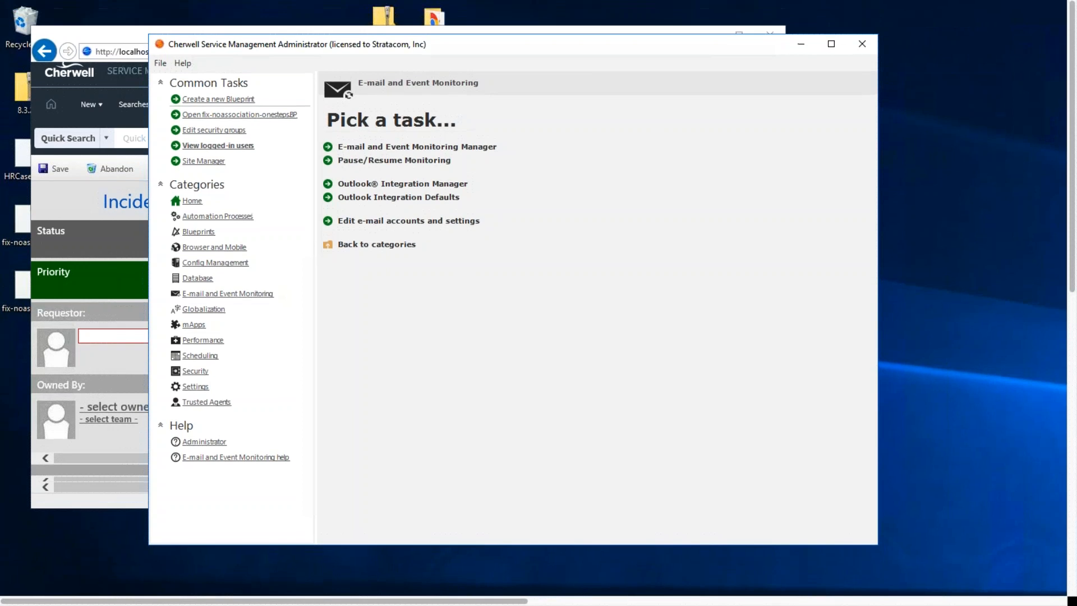
click(462, 148)
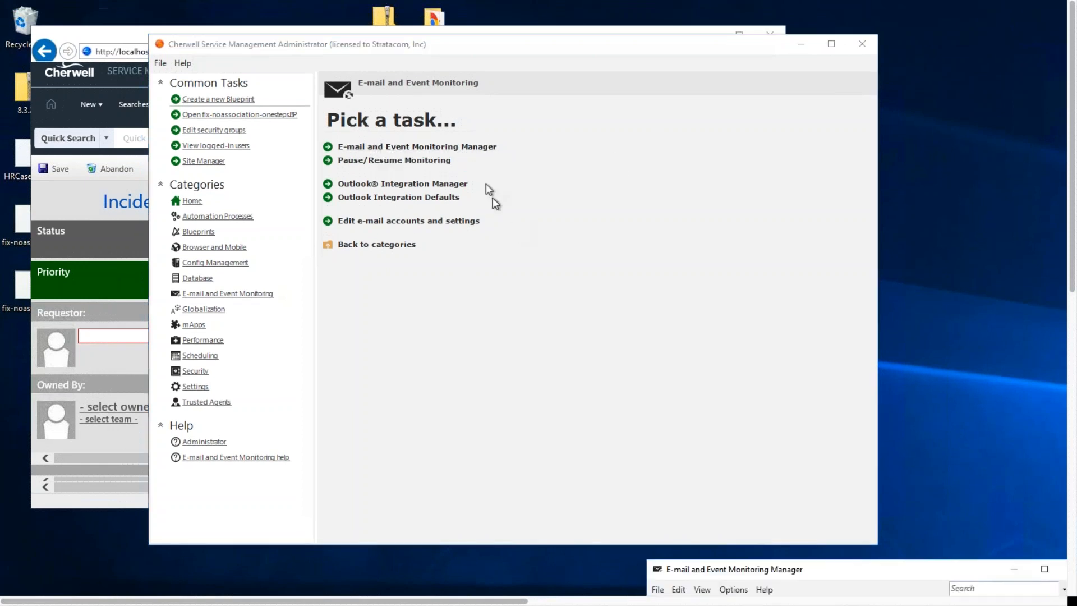
drag(869, 574, 423, 89)
right_click(373, 175)
click(291, 110)
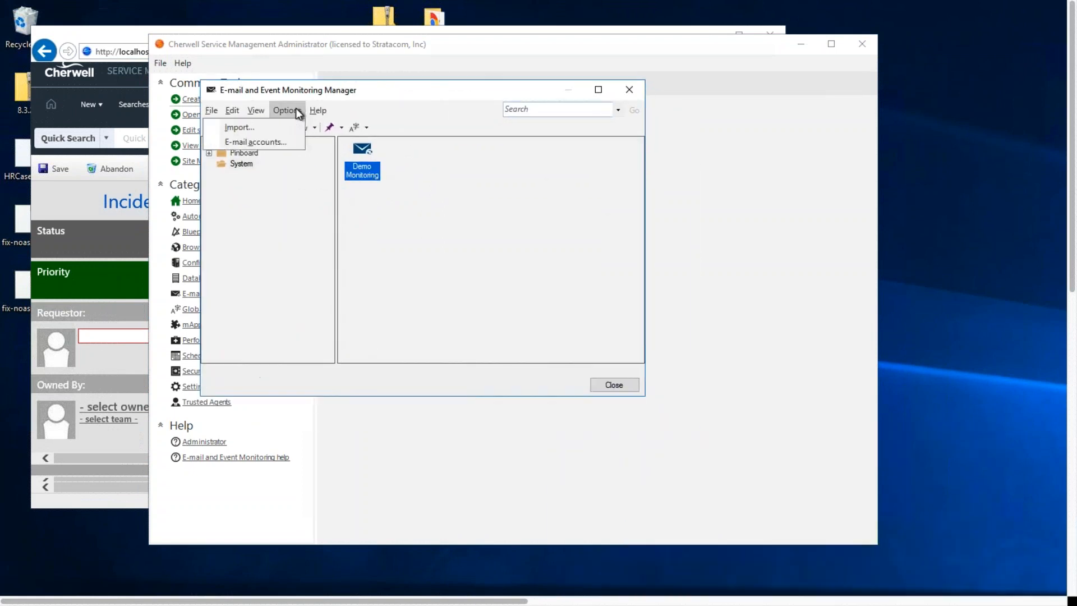
click(292, 143)
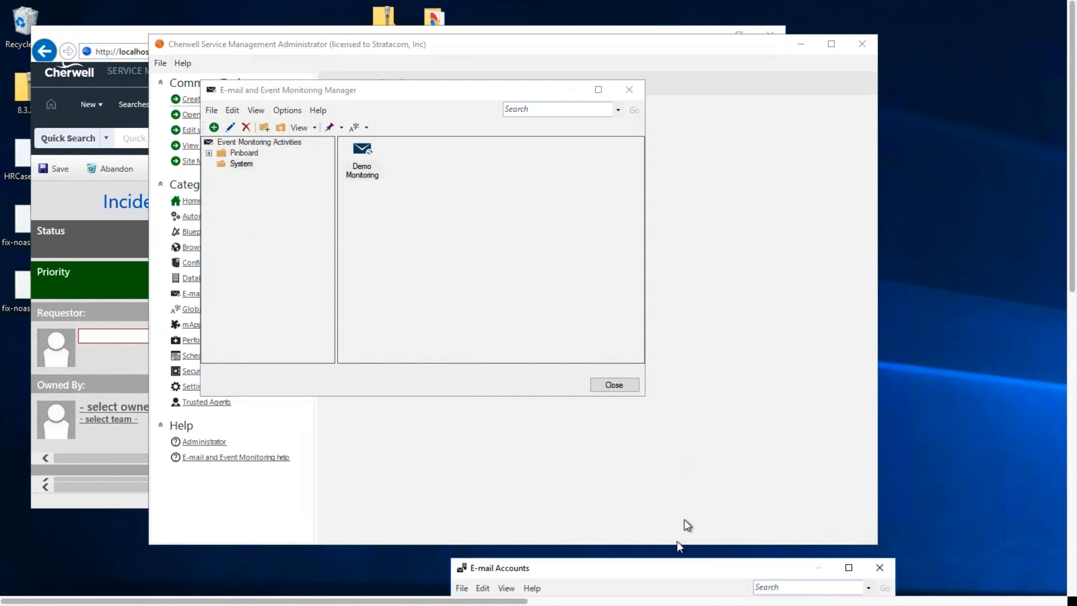
drag(672, 565, 469, 122)
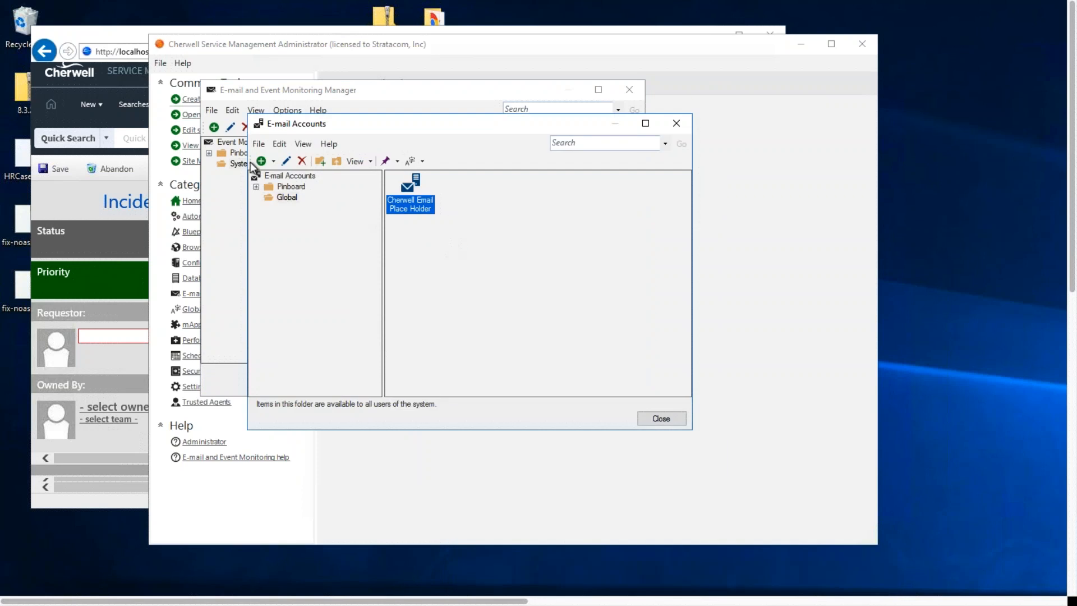
click(259, 143)
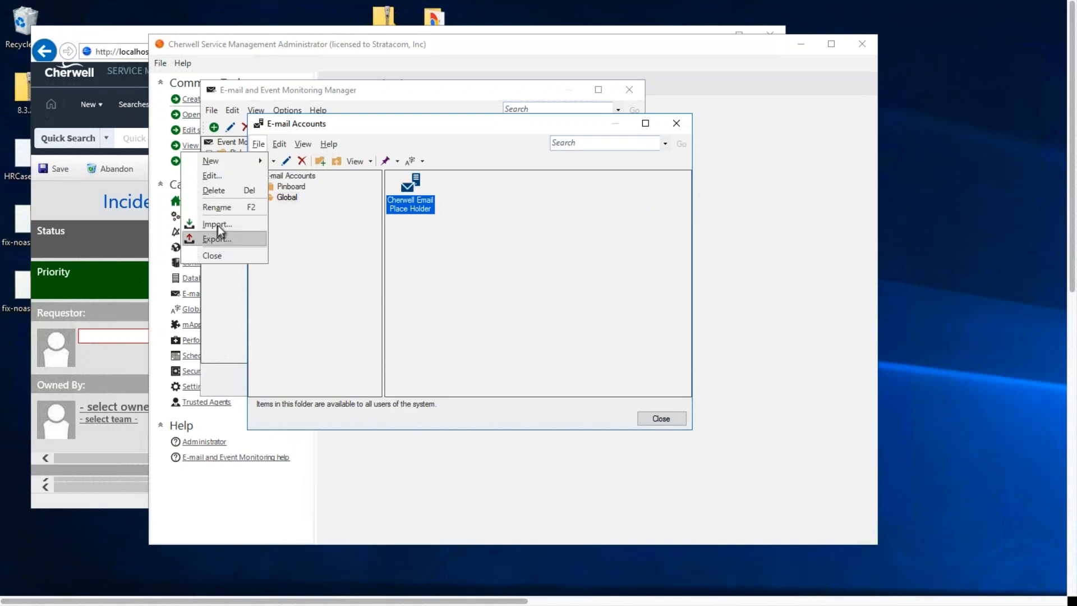
click(541, 305)
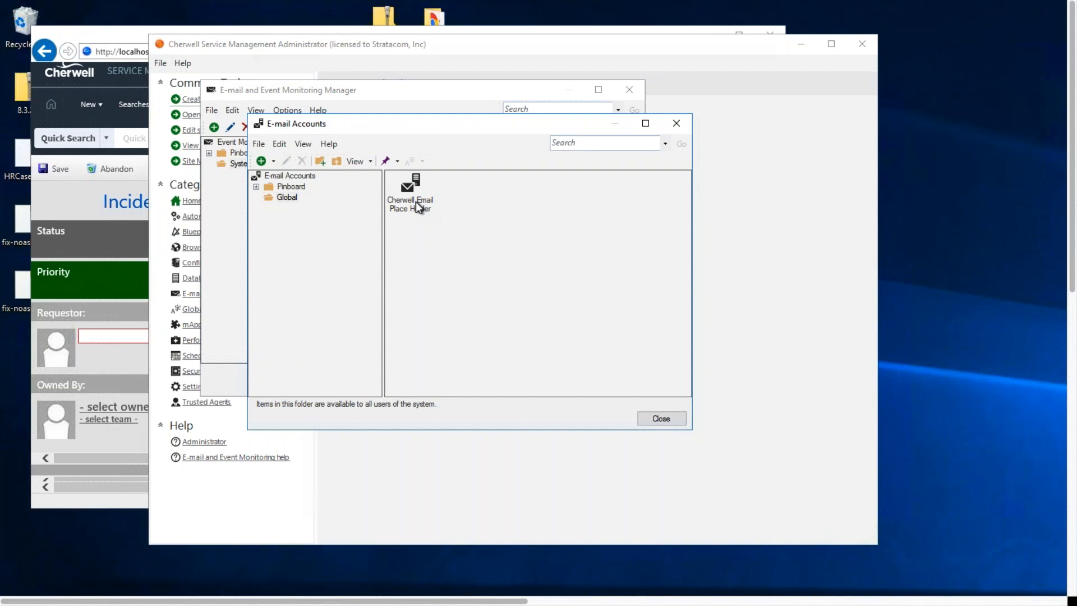
Examine the incoming POP3 server and account settings of the Cherwell Email Place Holder account, leaving them without saving
right_click(417, 203)
key(Escape)
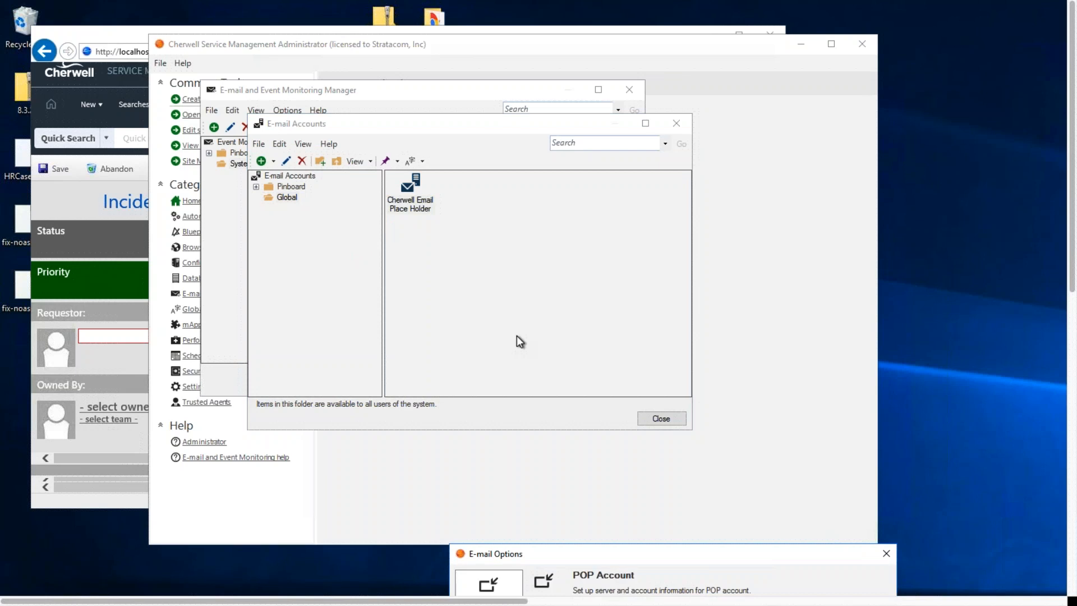
drag(711, 558, 555, 165)
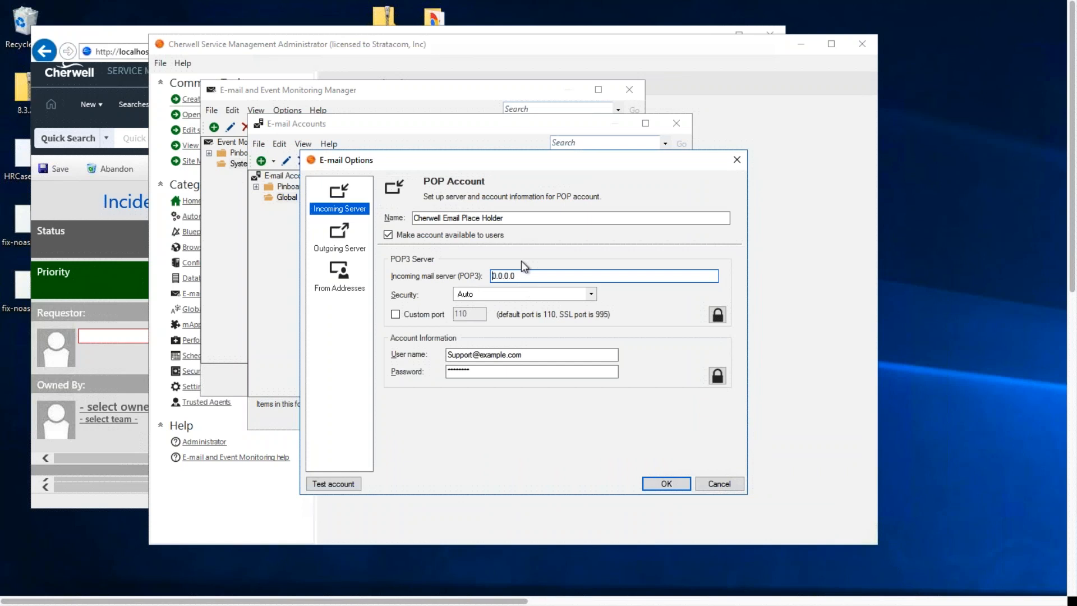
drag(480, 162, 617, 149)
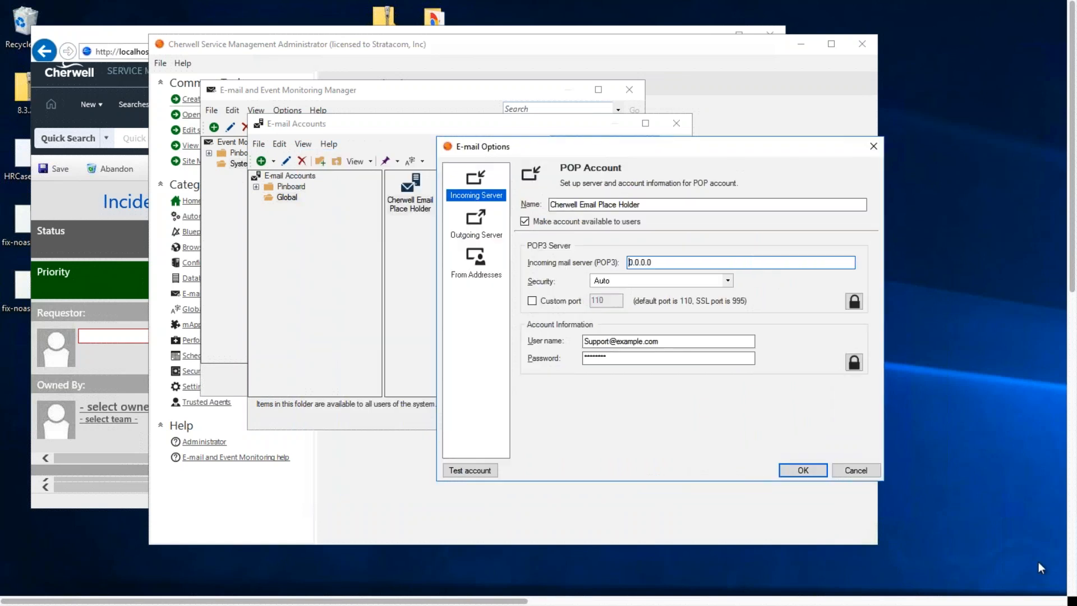
click(861, 473)
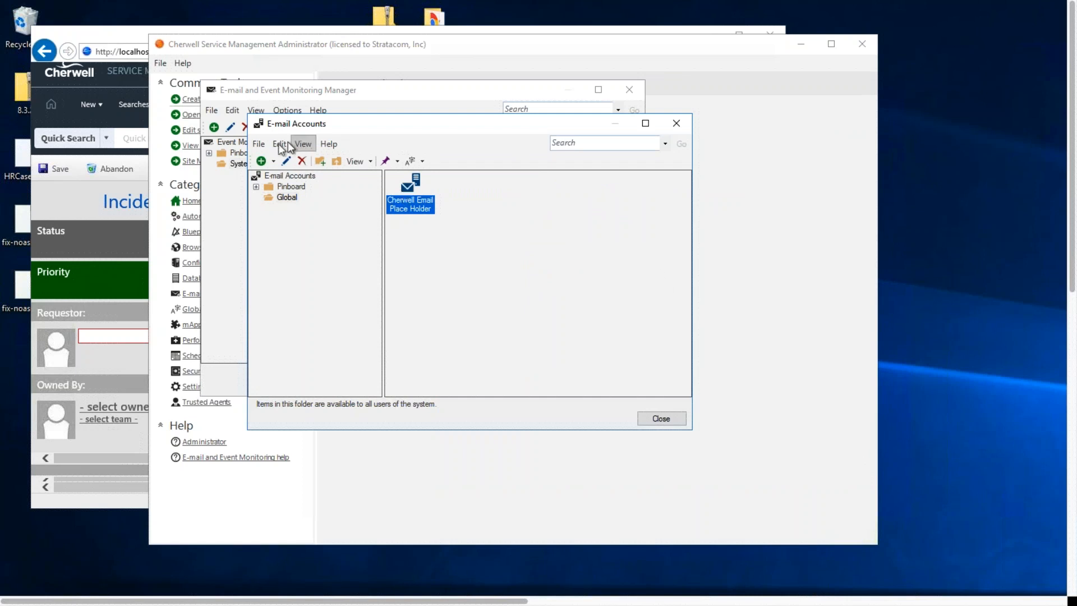
Start exporting the Cherwell Email Place Holder account, cancel the export, and close the e-mail accounts and monitoring managers
click(259, 144)
click(225, 240)
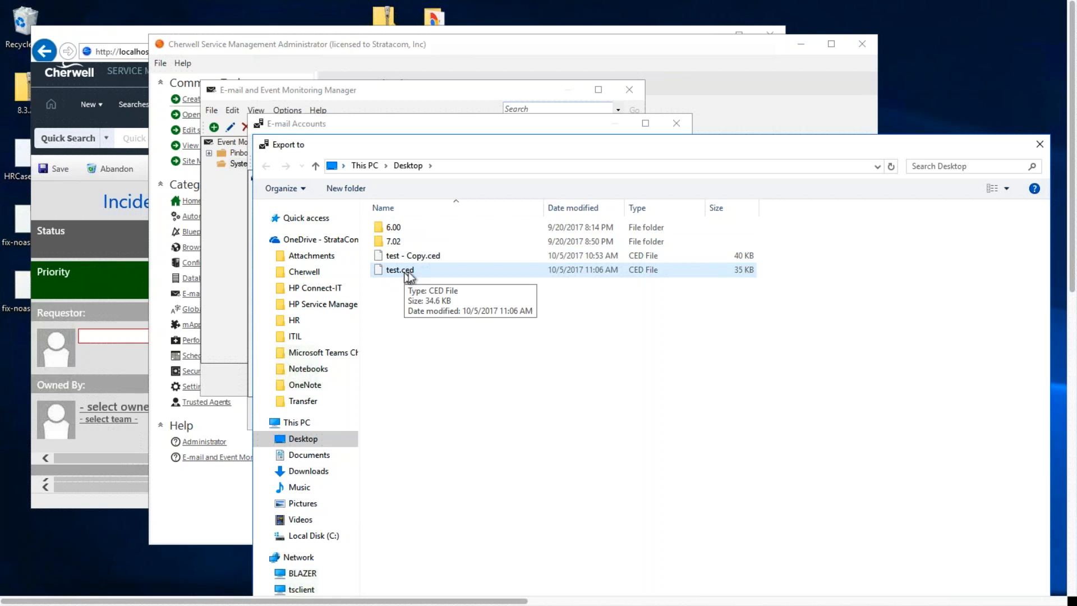
click(1039, 144)
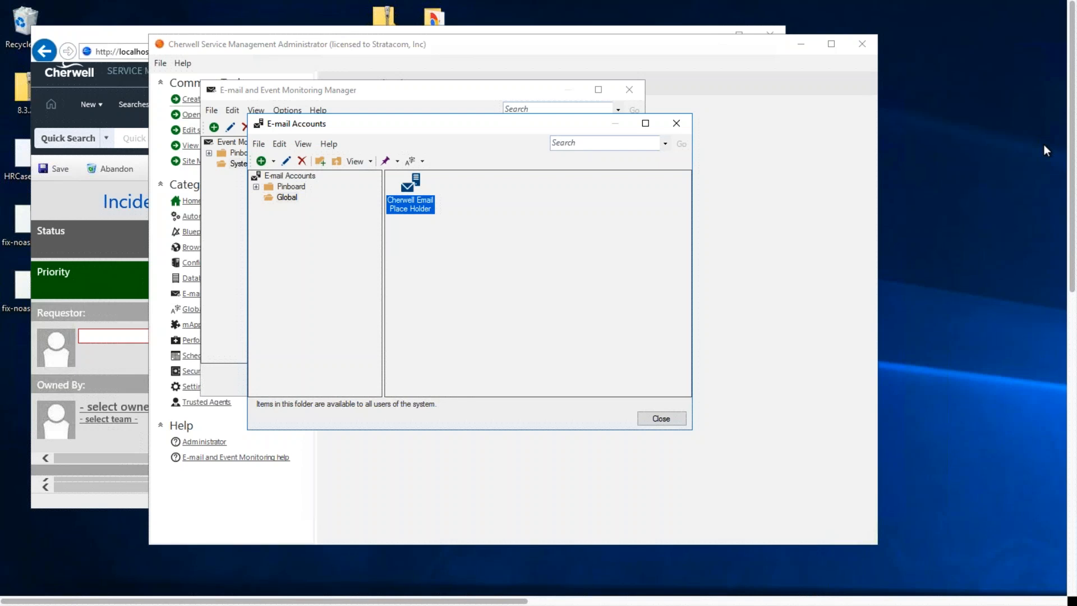
click(668, 422)
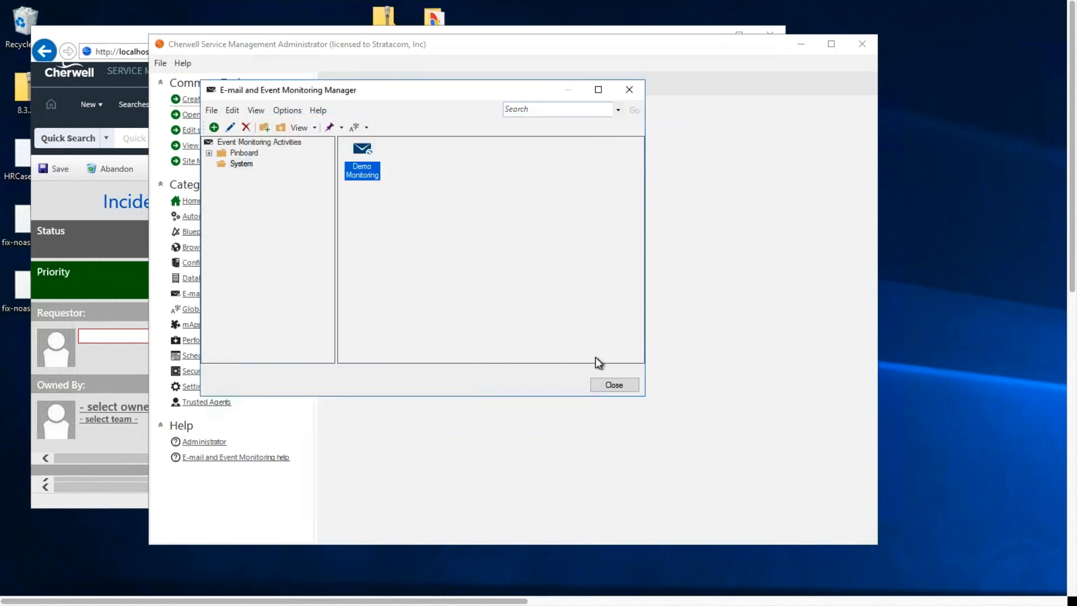
click(602, 386)
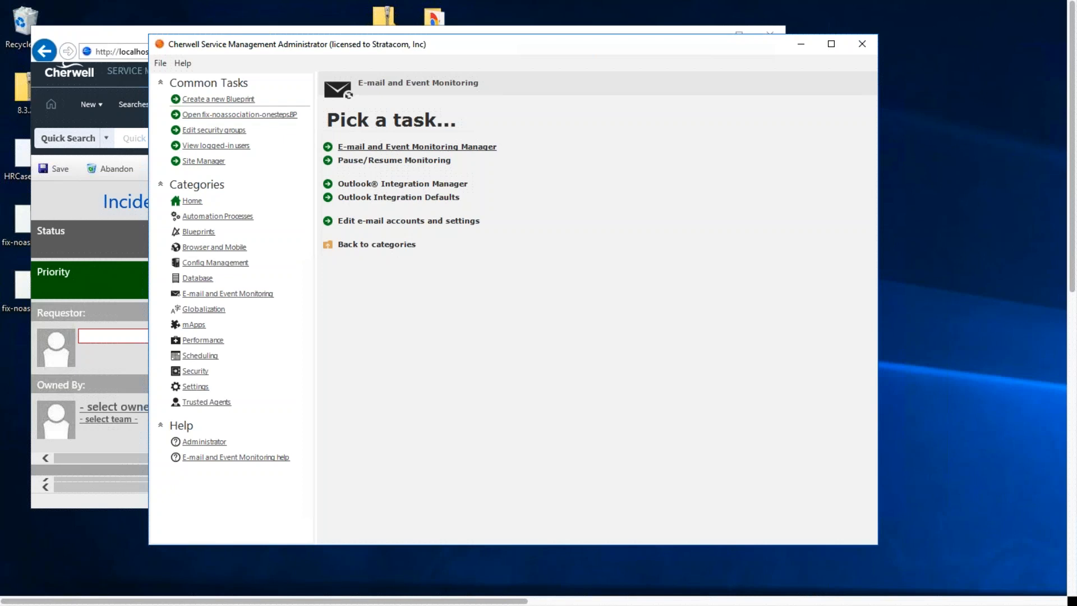
Open the Demo Monitoring event monitor for editing and show its list of monitored items
click(443, 147)
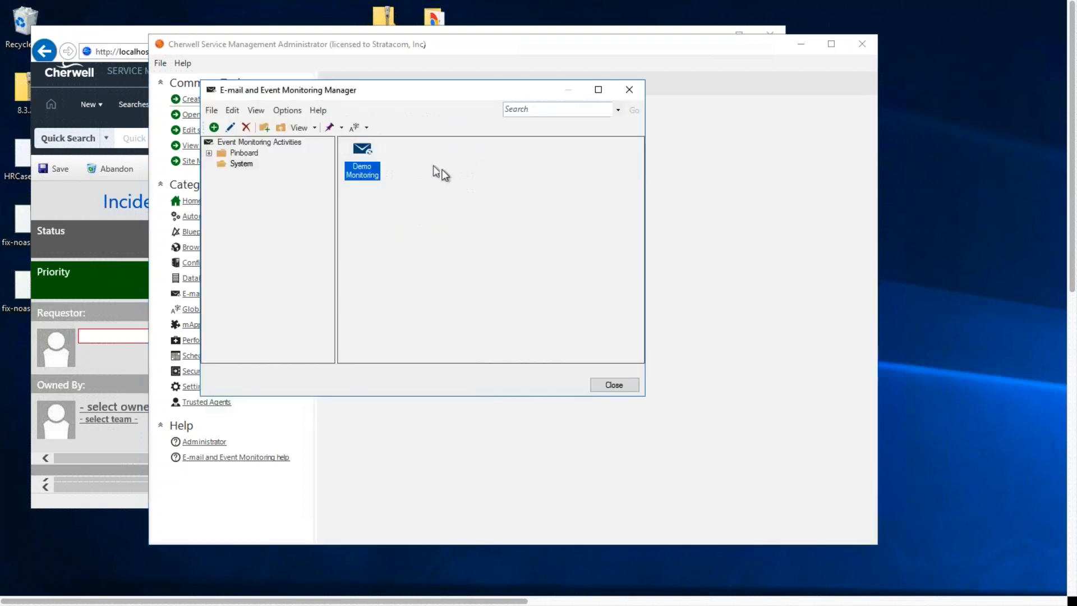
right_click(362, 178)
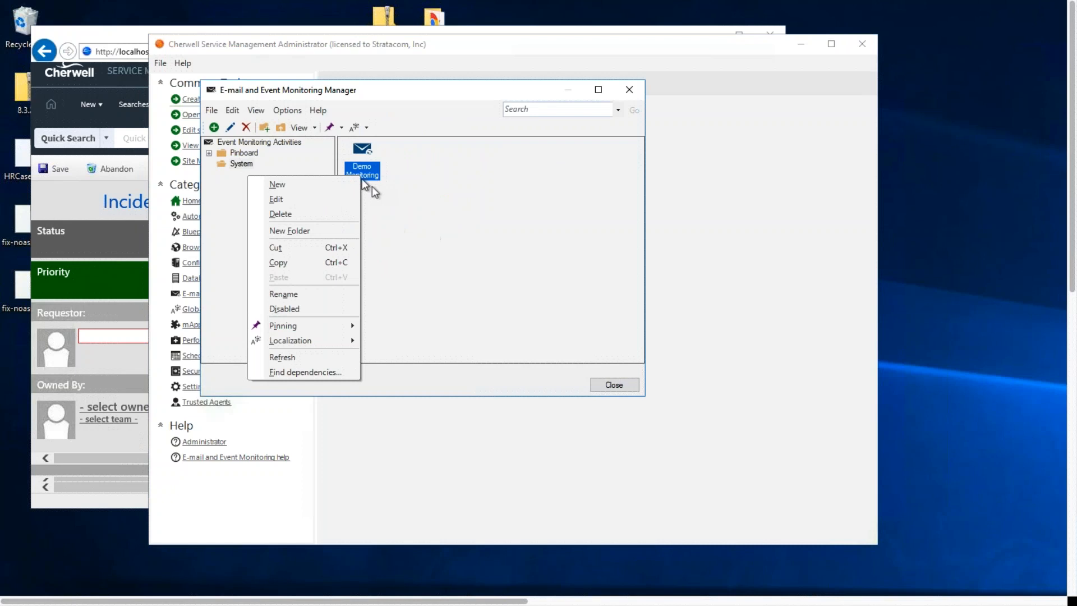
click(312, 199)
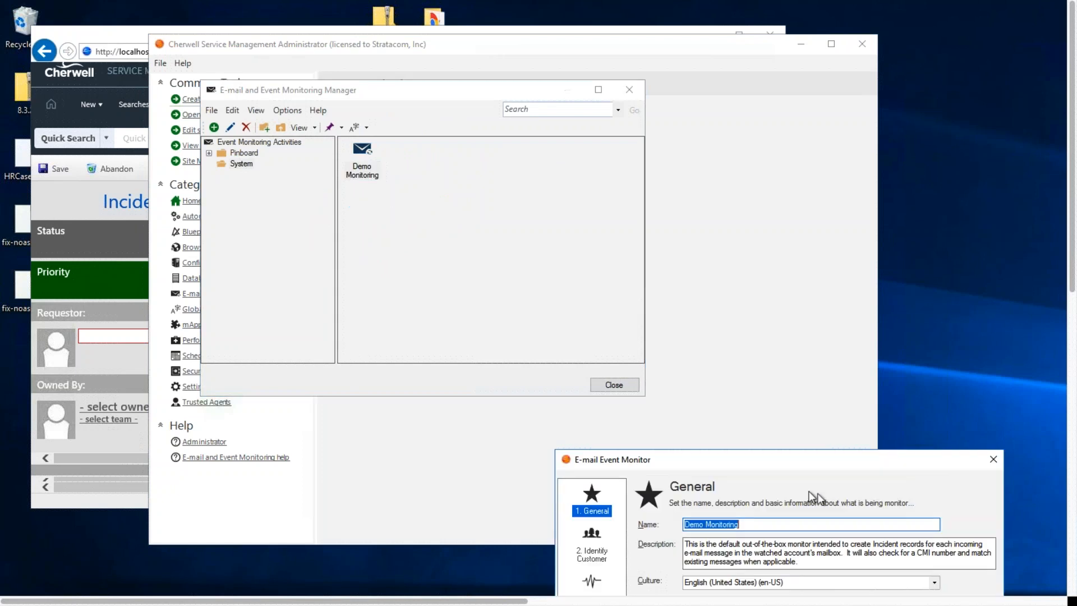
drag(782, 455, 594, 104)
click(393, 197)
click(387, 237)
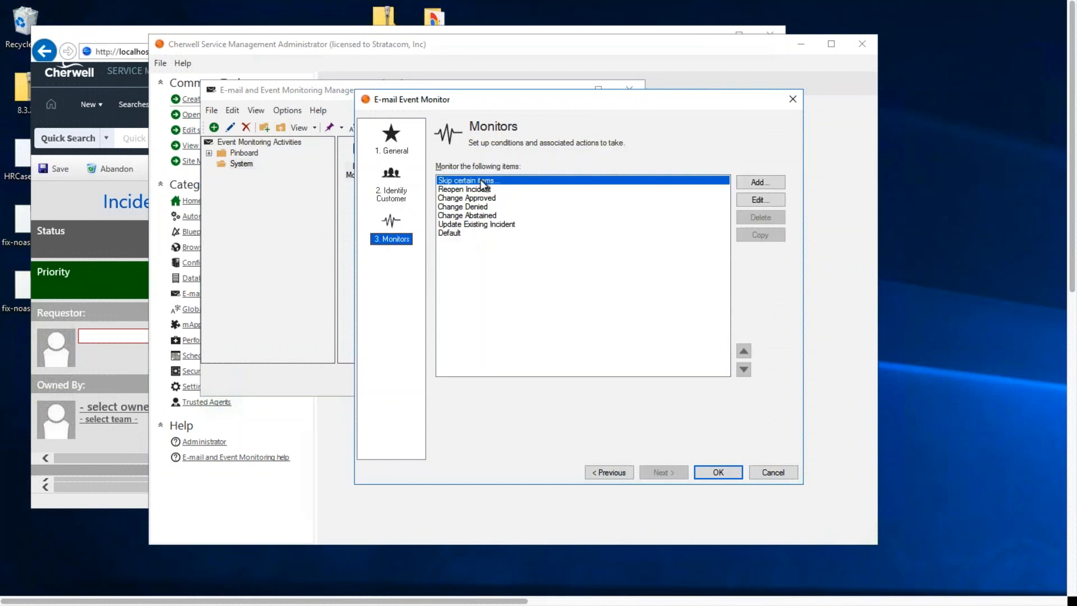
Open the Reopen Incident monitor's actions and start adding a Run a One-Step action
click(663, 189)
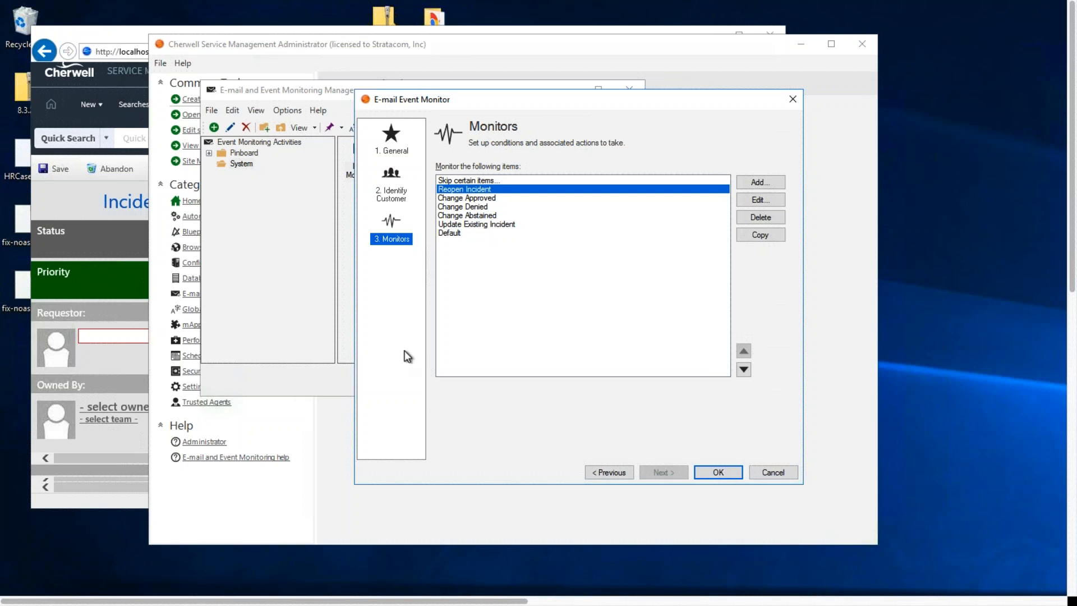
click(762, 200)
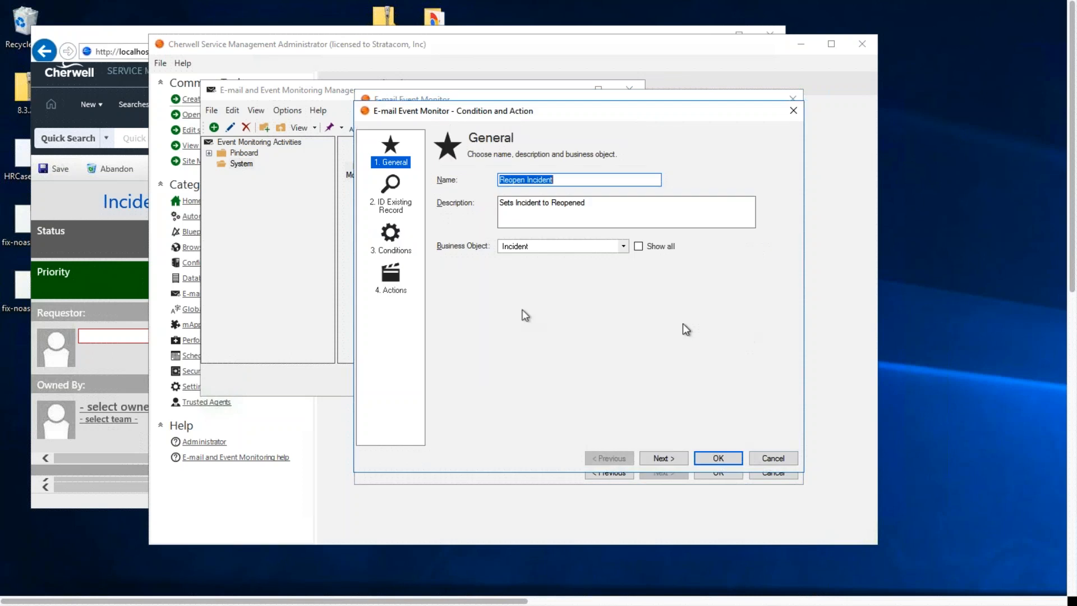
click(673, 304)
click(603, 352)
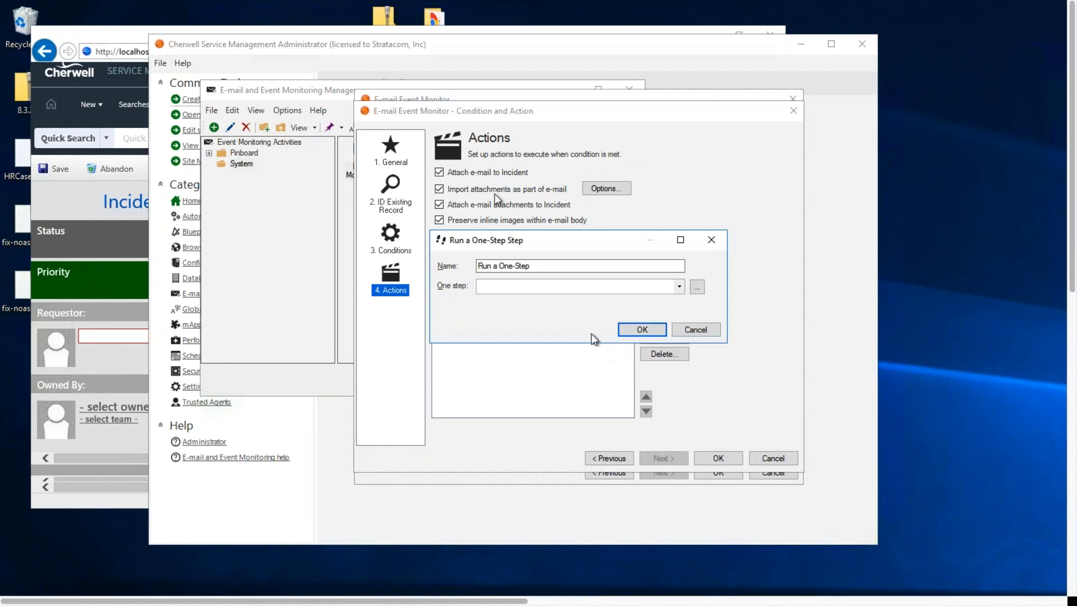
Browse the Incident One-Step actions in the user's Delete folder and show the One-Steps for all Roles
click(698, 288)
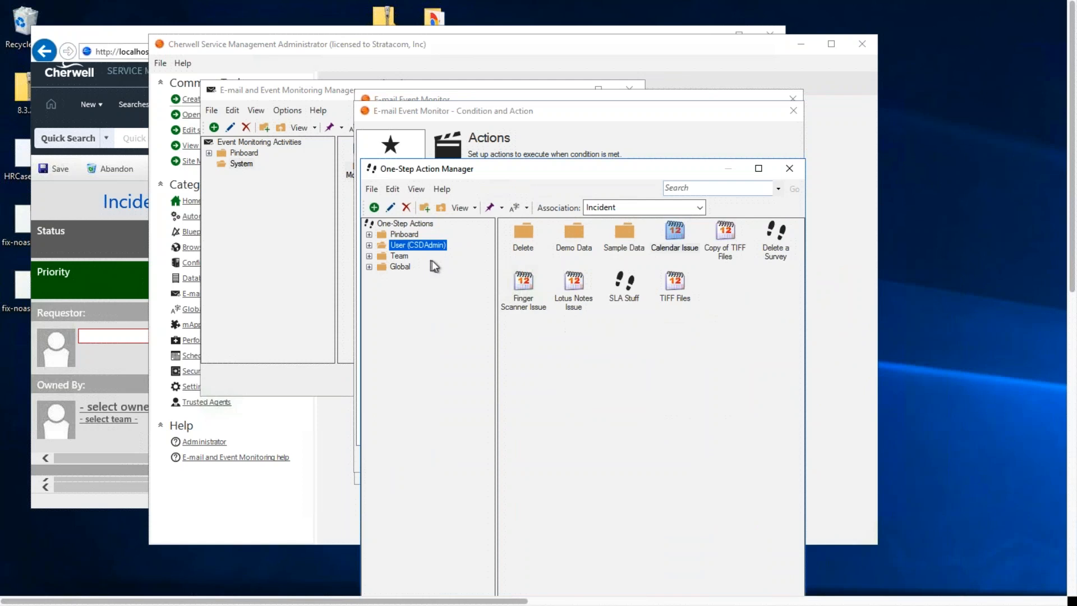
click(369, 244)
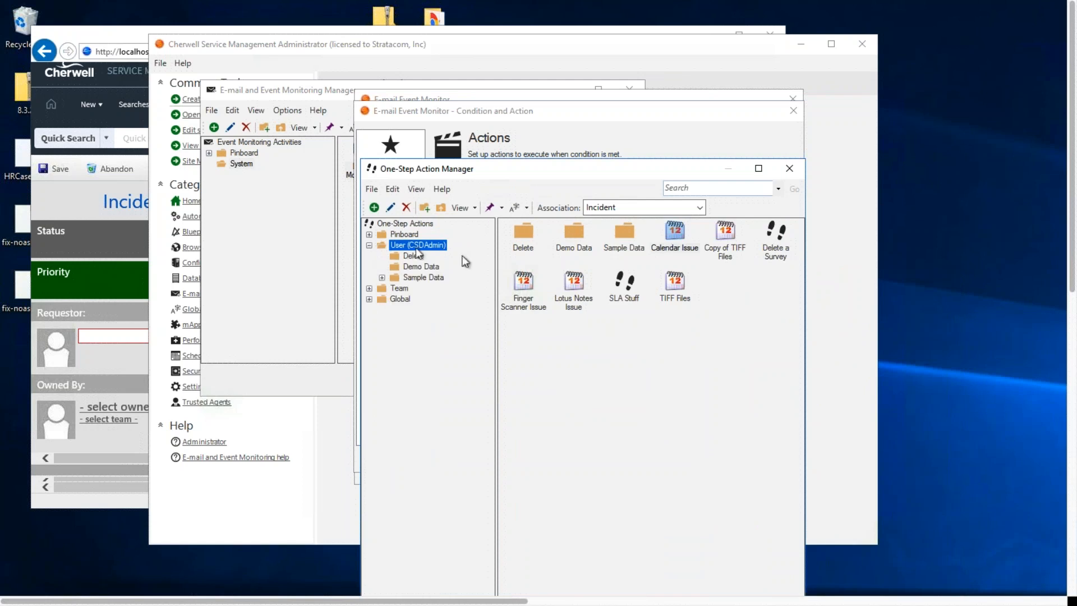
click(414, 256)
drag(514, 171, 716, 102)
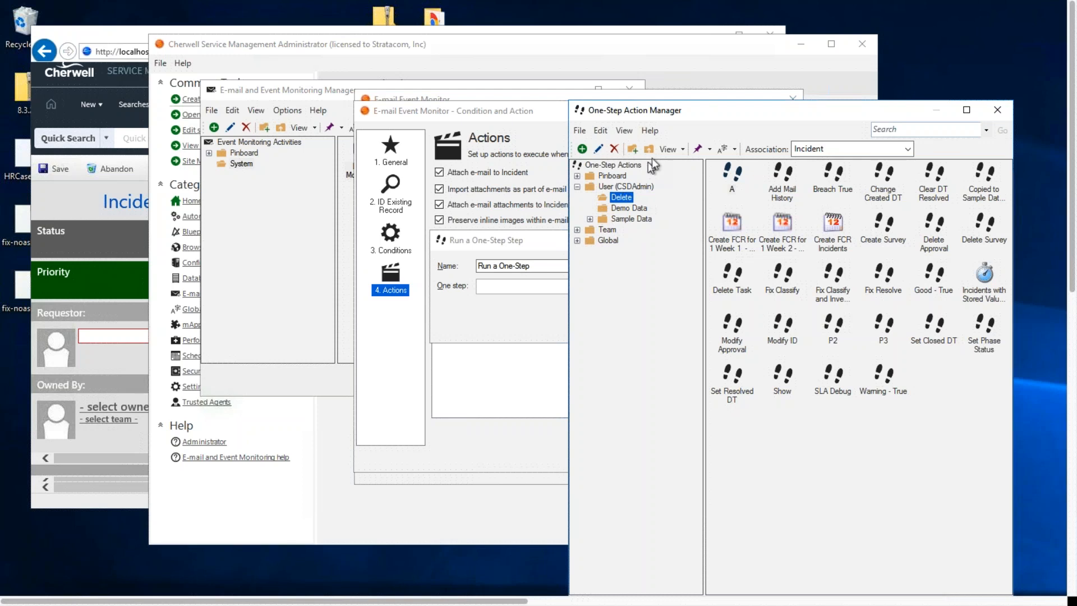
click(622, 131)
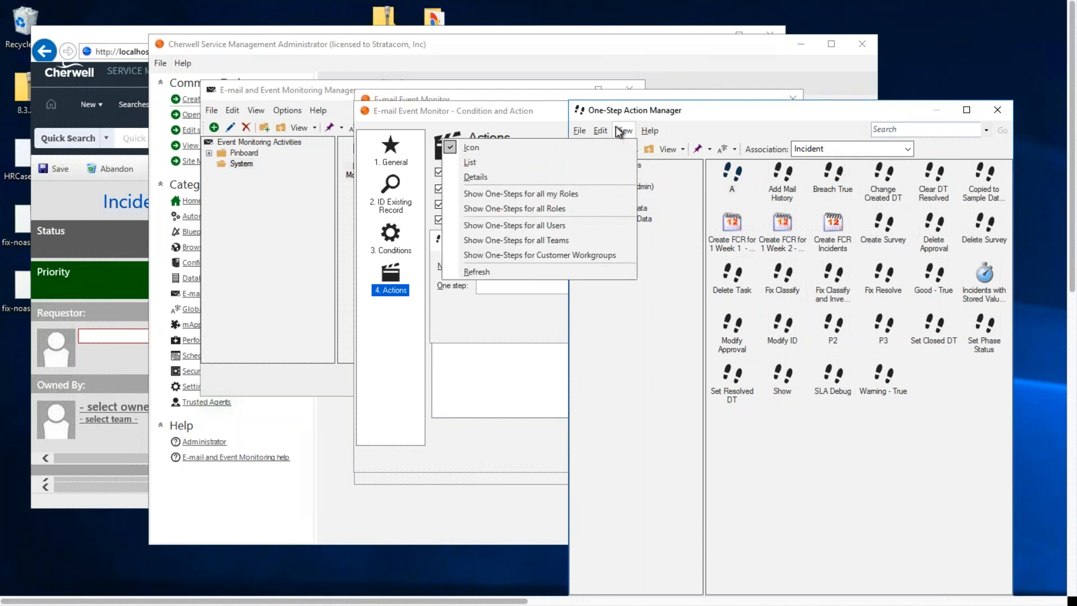
click(561, 209)
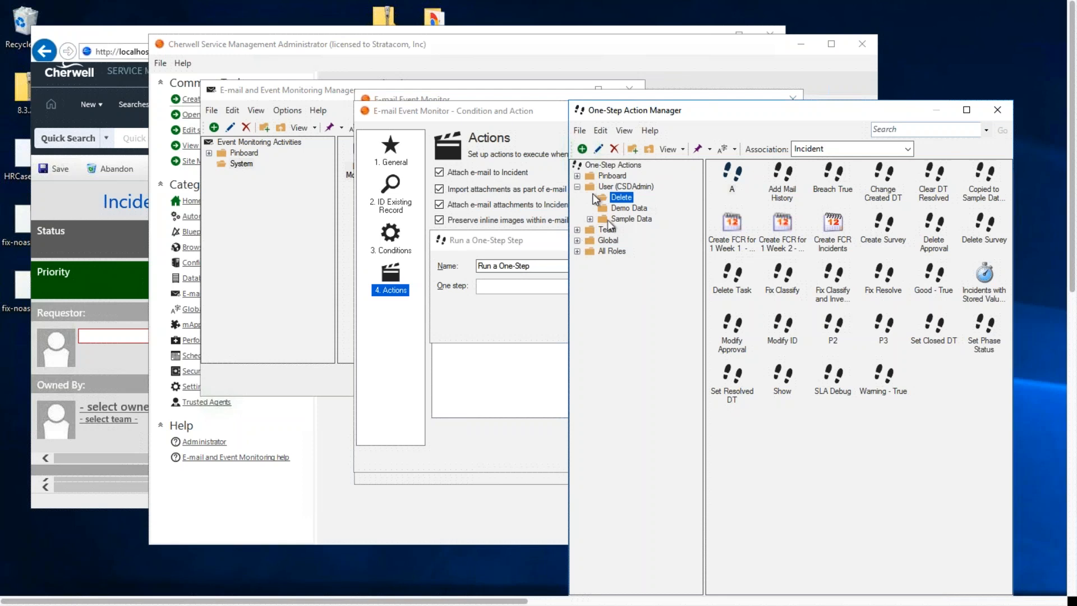
click(577, 252)
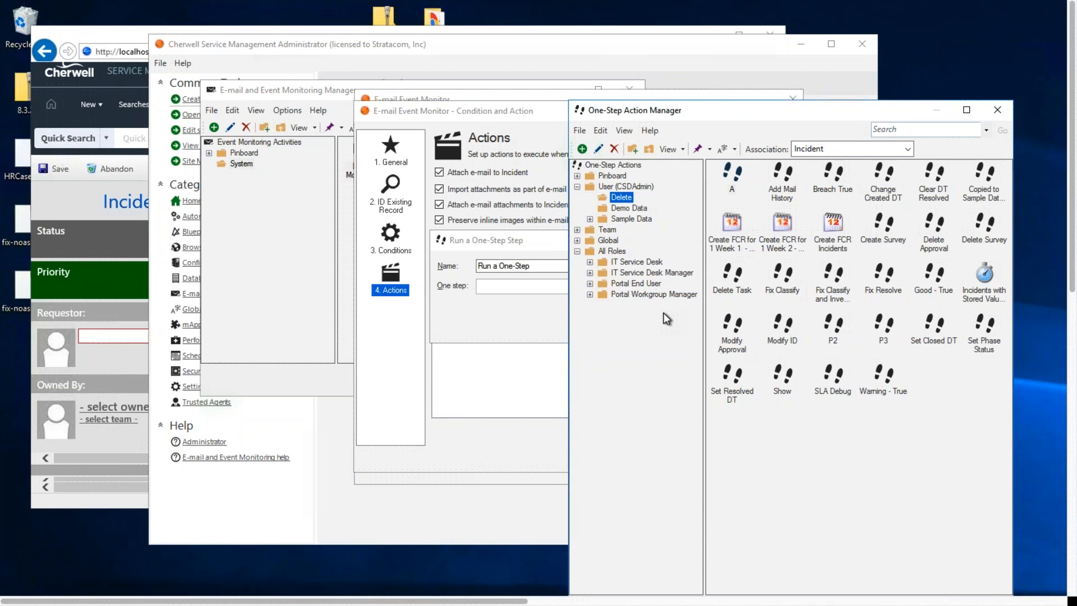
Cancel the new One-Step action and leave the Reopen Incident item and Demo Monitoring editor without saving
click(998, 108)
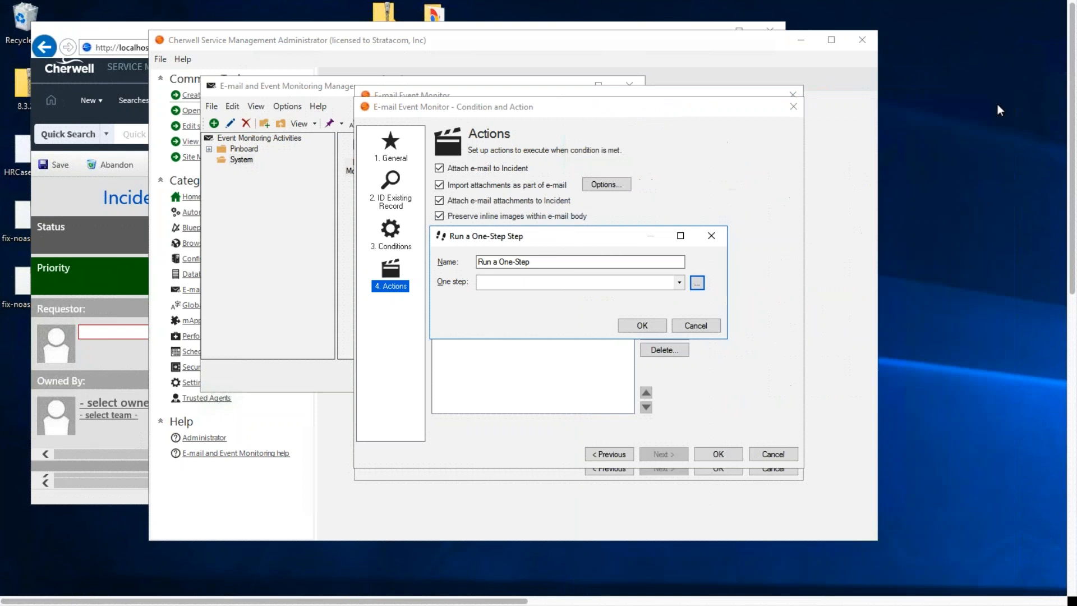
click(694, 325)
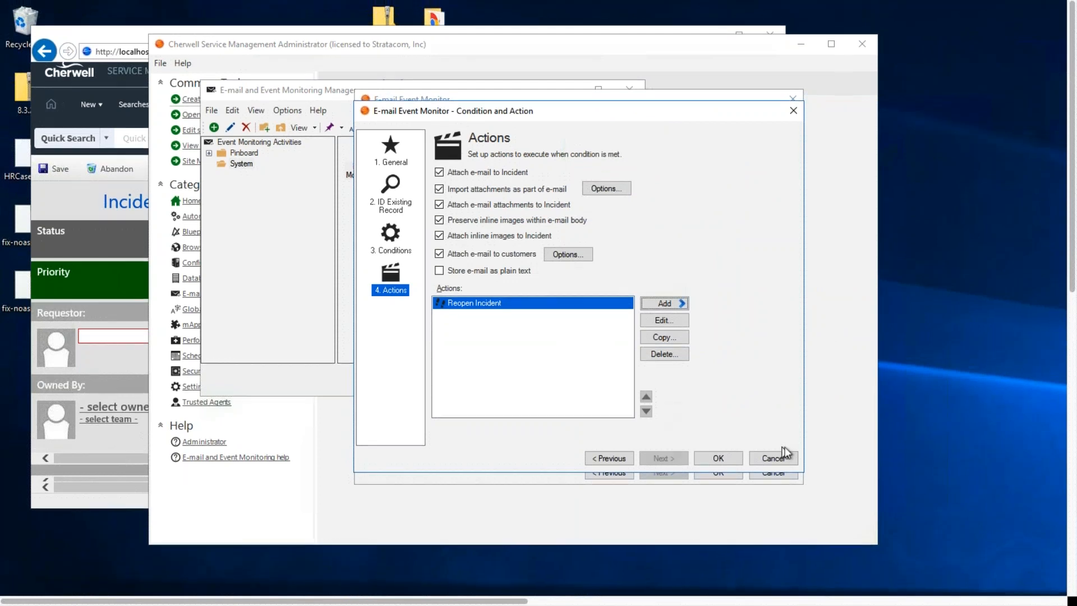
click(781, 459)
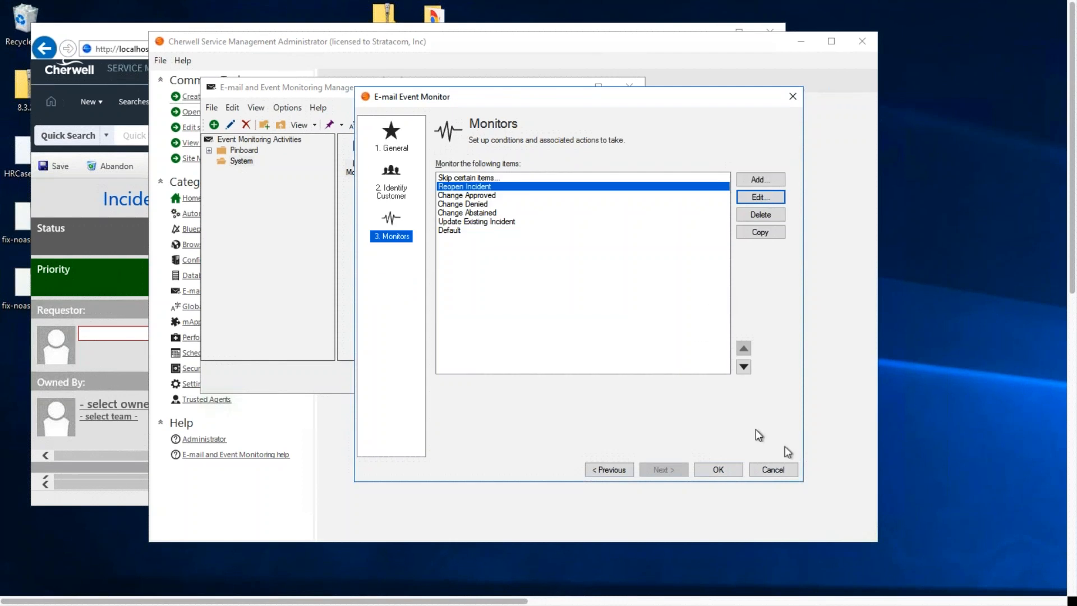
click(785, 470)
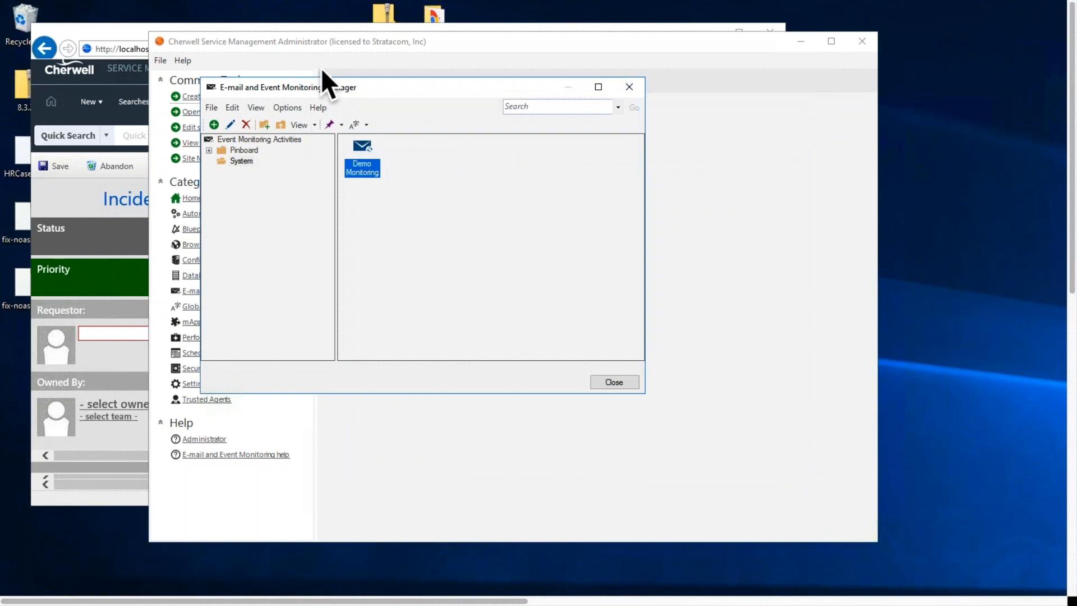
Open the list of e-mail accounts from the E-mail and Event Monitoring Manager
drag(336, 83, 505, 240)
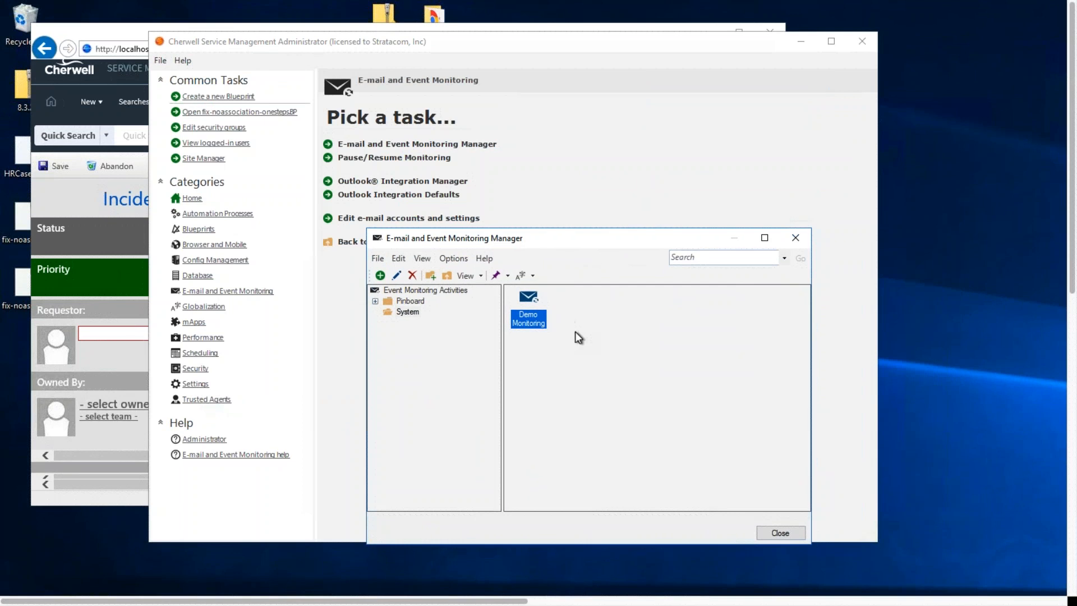
click(461, 258)
click(459, 292)
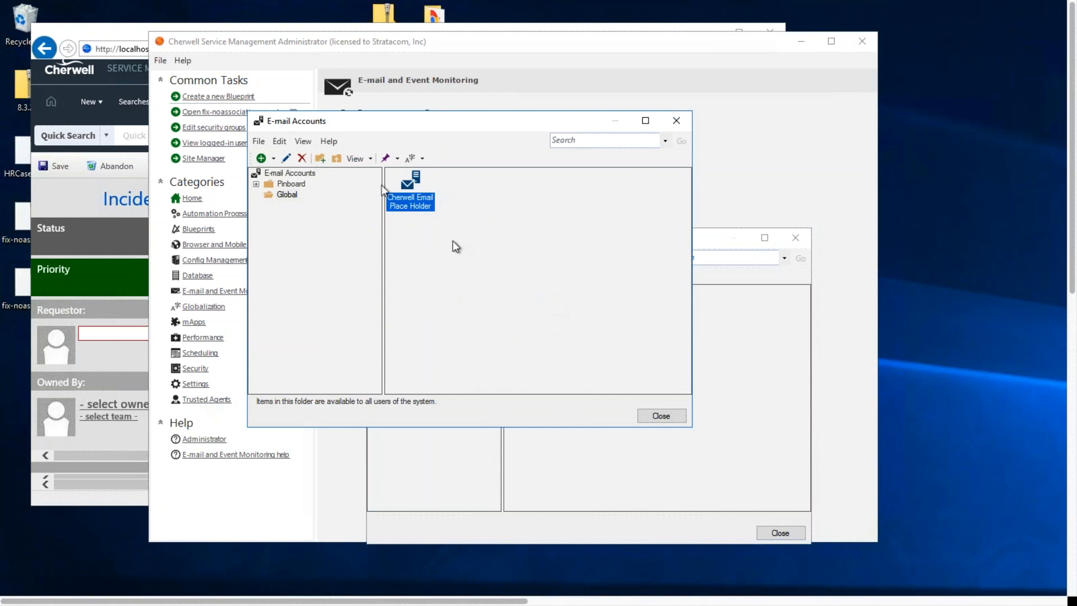
Rename the global e-mail account as Cherwell Email Place Holder PROD
click(430, 213)
key(End)
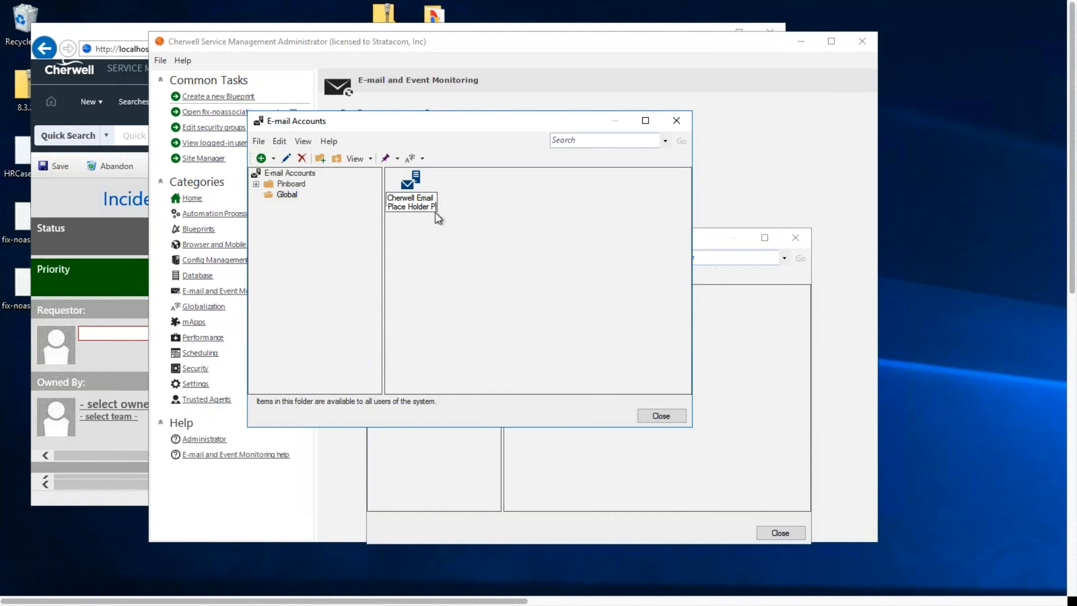
text(PROD)
key(Return)
Duplicate the PROD e-mail account in the Global folder and name the copy Cherwell Email Place Holder DEV
right_click(400, 194)
click(507, 224)
right_click(507, 224)
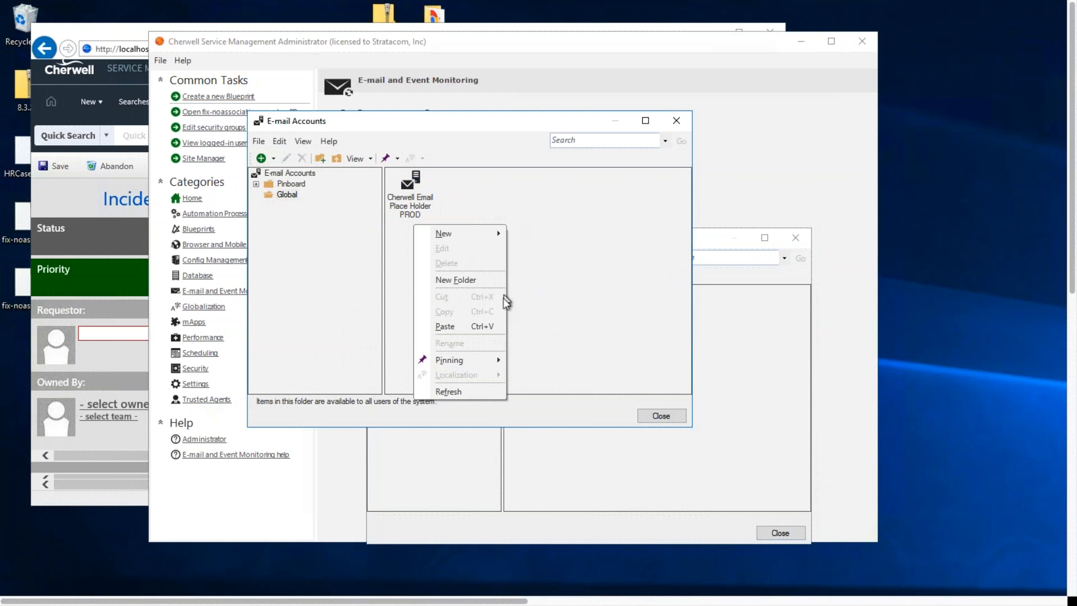
click(477, 325)
click(471, 226)
double_click(466, 225)
text(DEV)
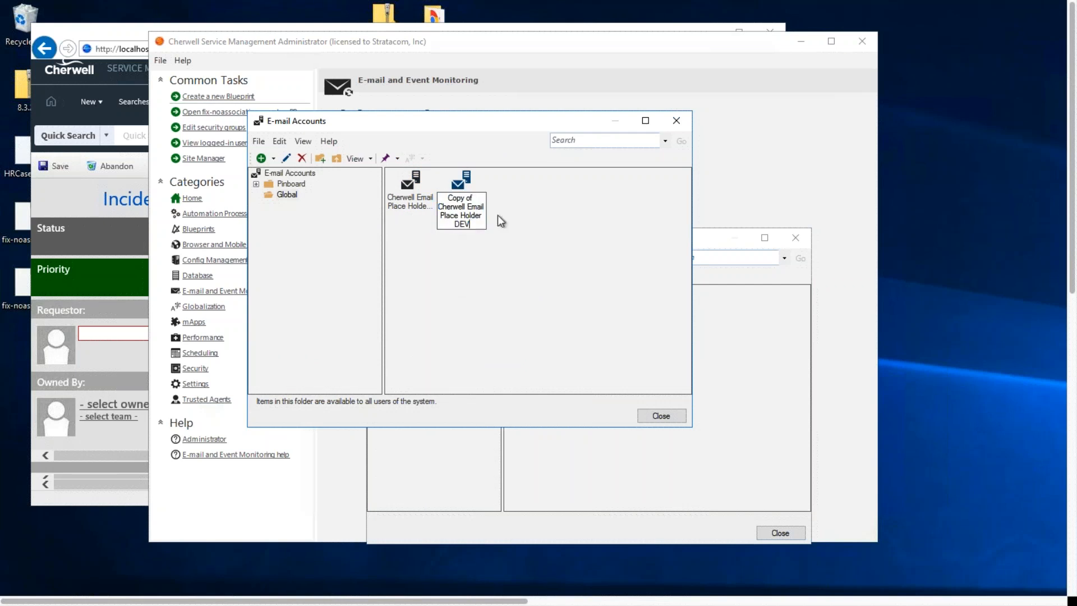
drag(472, 199, 385, 200)
key(Delete)
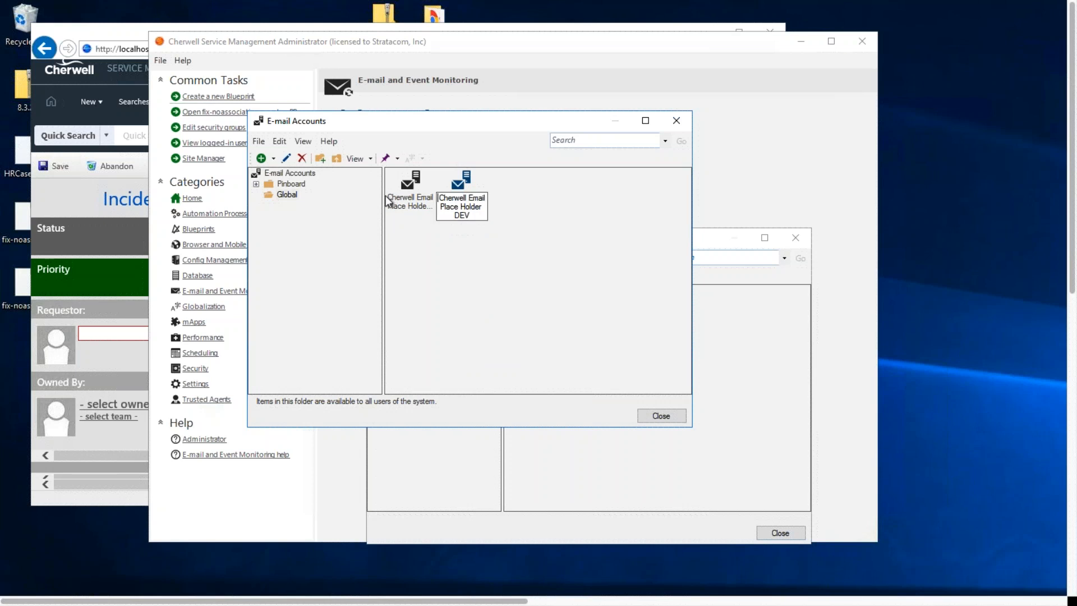
click(411, 204)
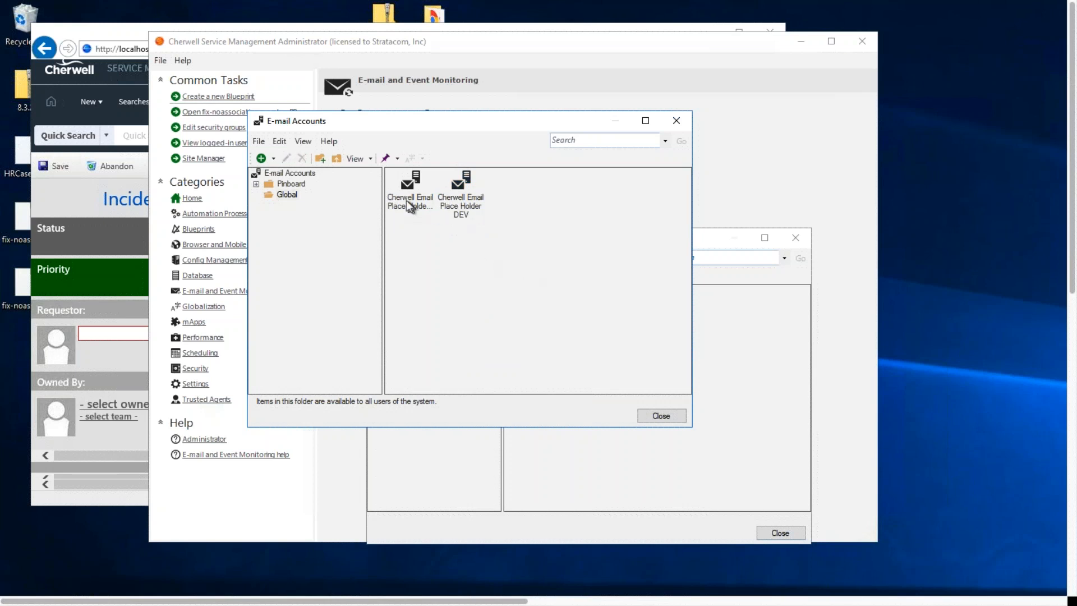
ctrl+click(470, 205)
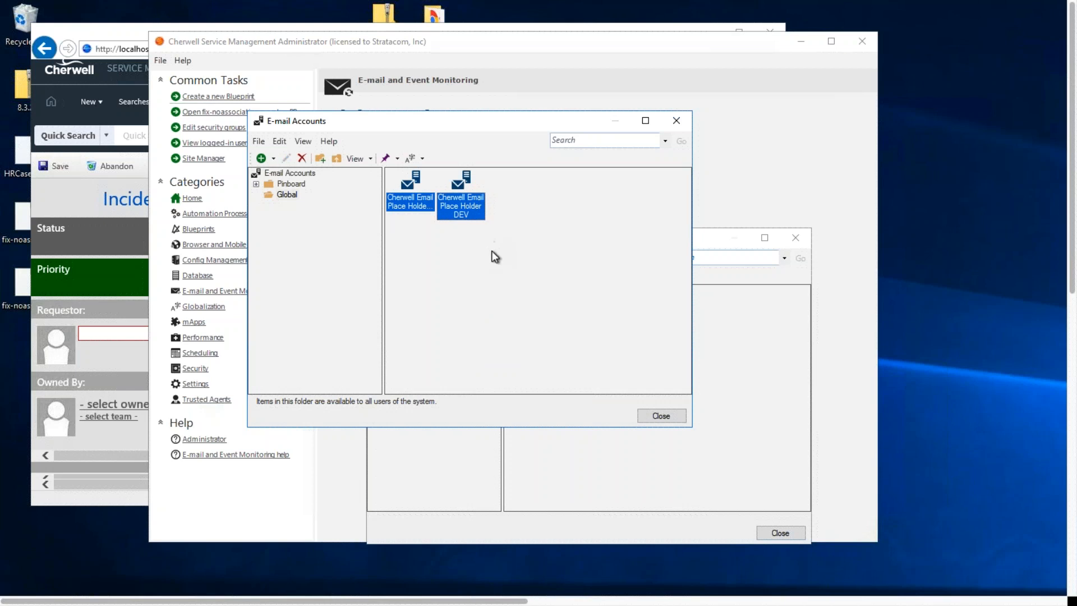
click(414, 202)
click(457, 210)
click(414, 201)
click(460, 200)
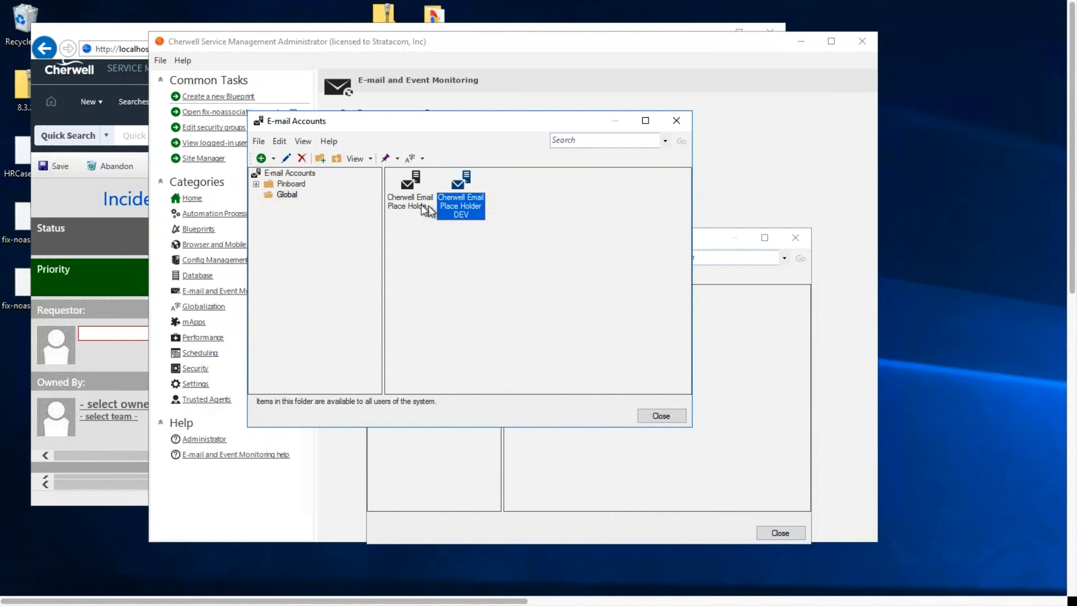
Remove the DEV suffix from the copied account, leaving its name as Cherwell Email Place Holder
click(500, 228)
click(460, 211)
click(480, 216)
drag(476, 216, 444, 215)
key(BackSpace)
key(Return)
Delete the copied Cherwell Email Place Holder account
right_click(396, 197)
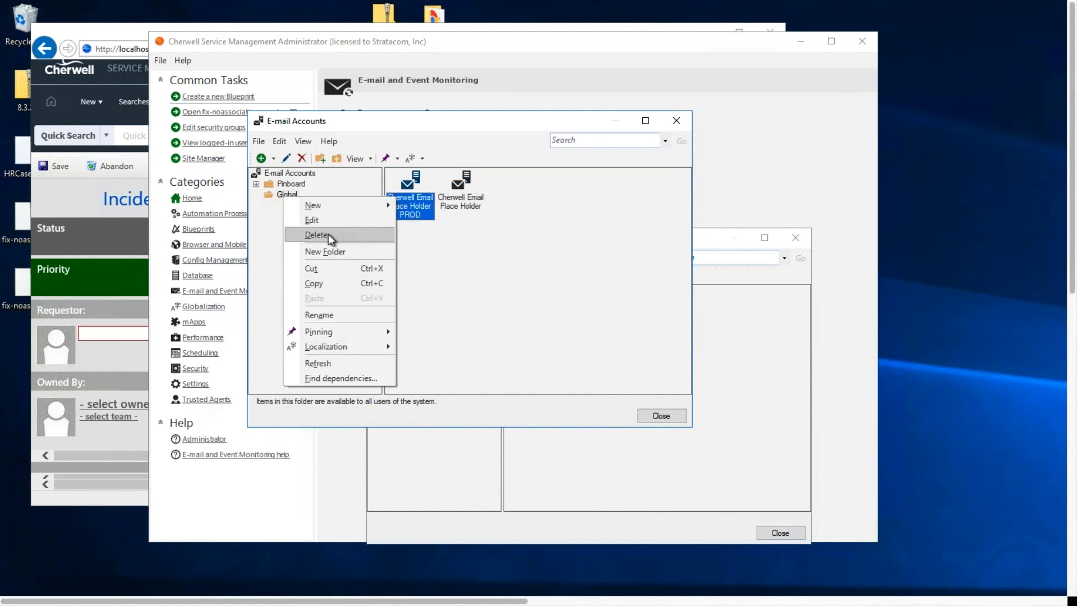
click(662, 290)
right_click(454, 203)
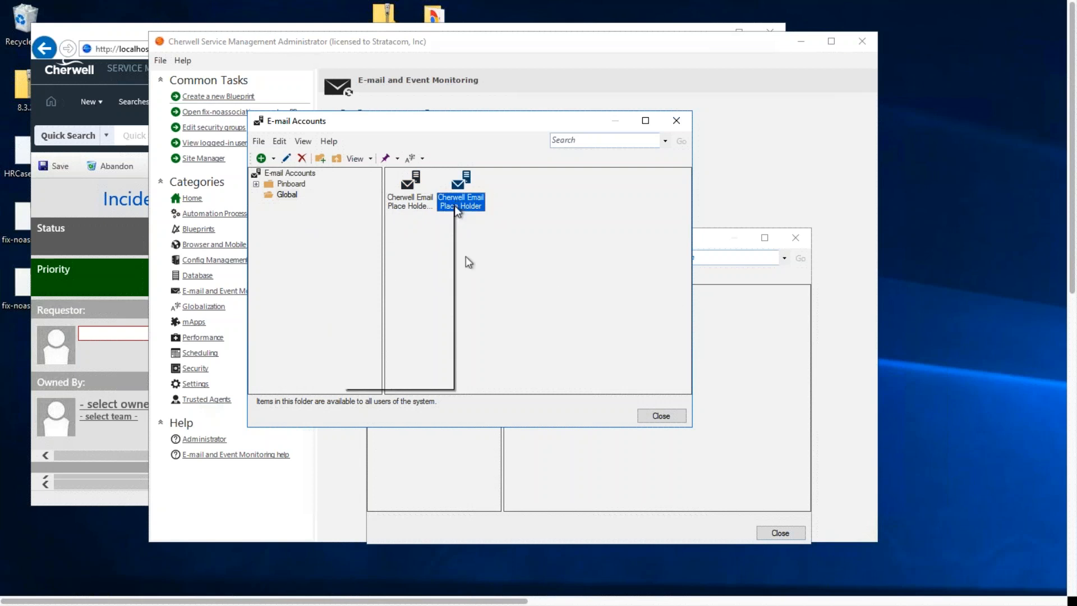
click(382, 238)
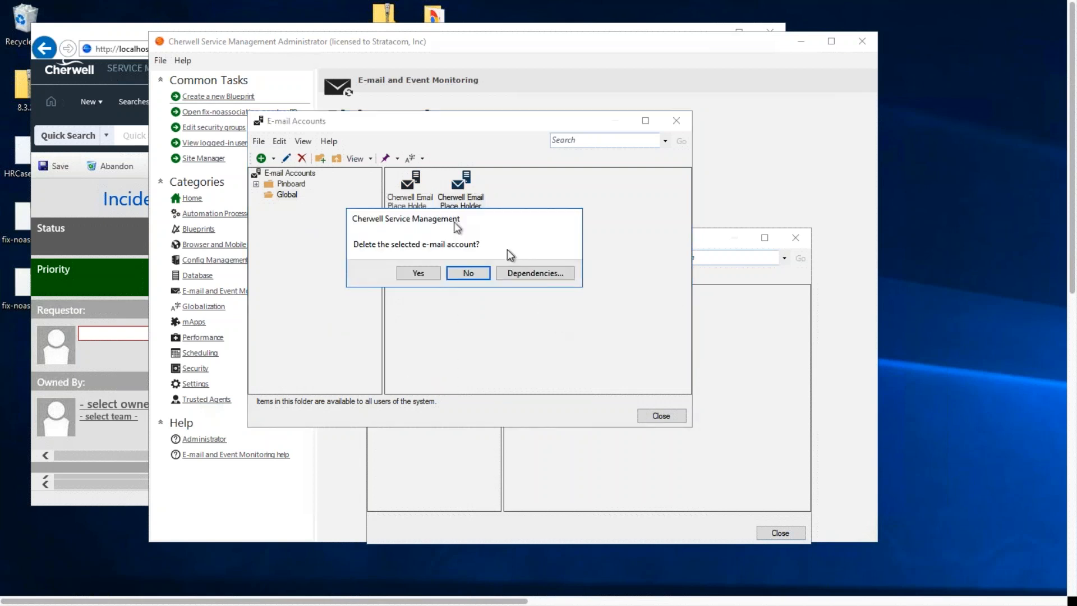
click(432, 270)
click(404, 298)
click(518, 319)
Rename the remaining PROD account back to Cherwell Email Place Holder
click(407, 192)
click(423, 214)
drag(423, 214, 377, 217)
key(BackSpace)
key(BackSpace)
click(481, 251)
right_click(416, 191)
click(444, 203)
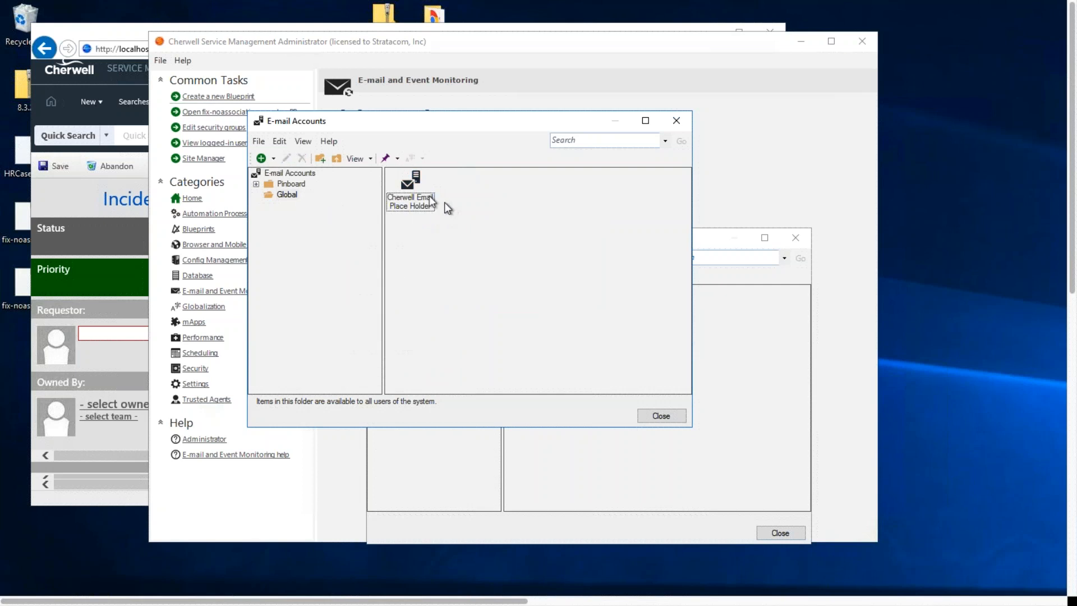
Export the Cherwell Email Place Holder account to the desktop as a Cherwell export file named DEV_EmailAccount
click(256, 142)
click(410, 201)
click(258, 141)
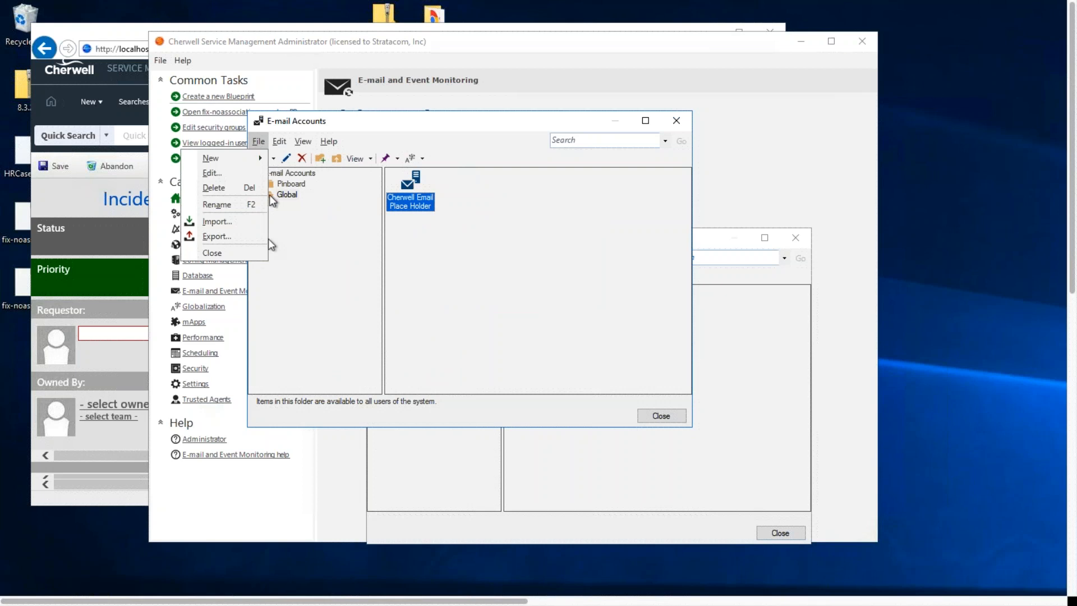
click(227, 235)
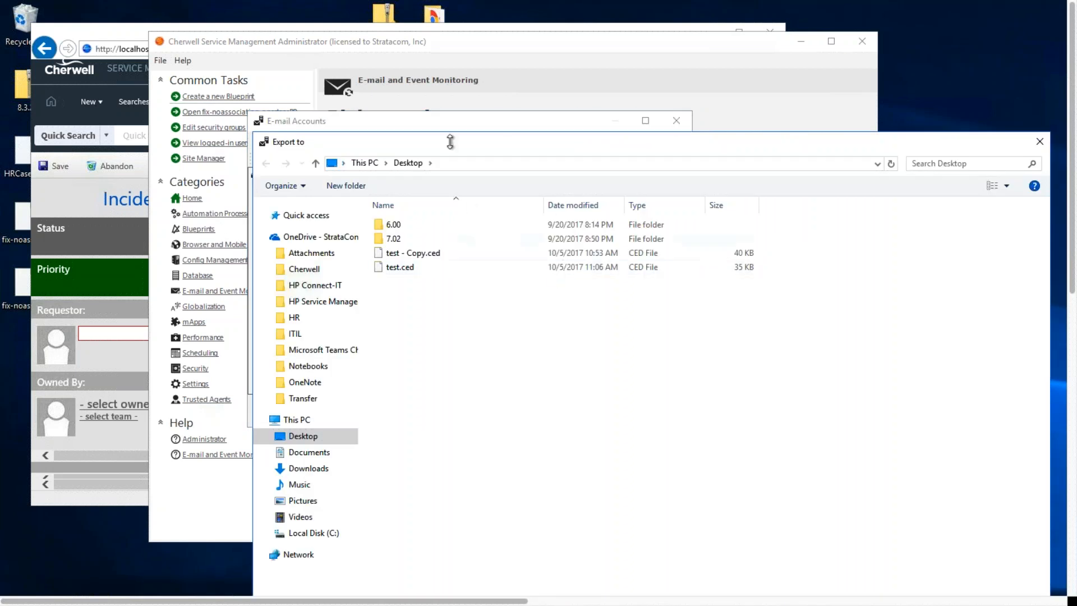
text(DEV)
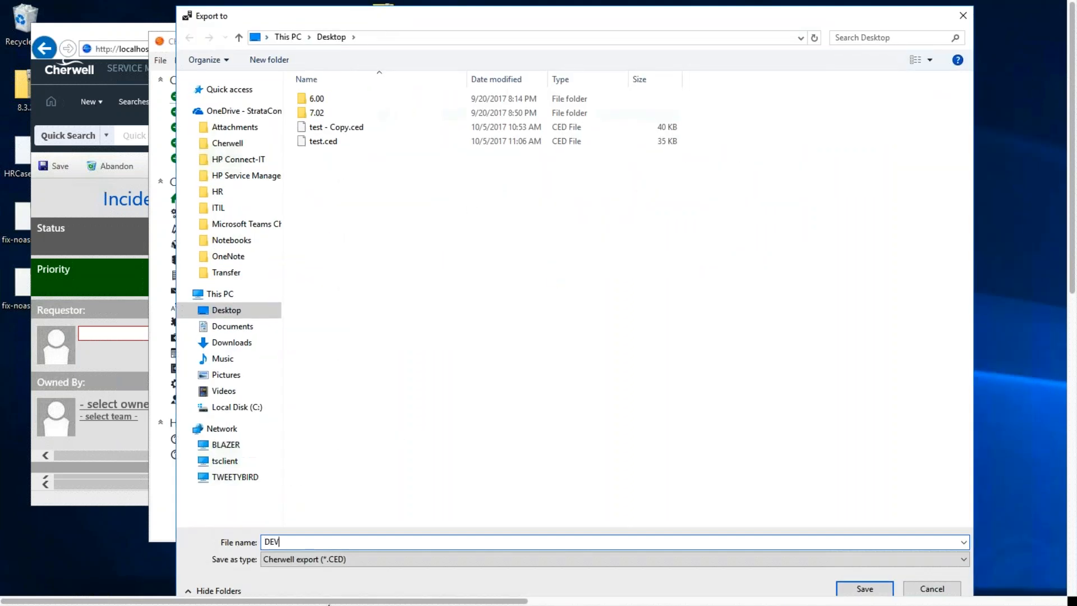
text(_EmailAccount)
key(Return)
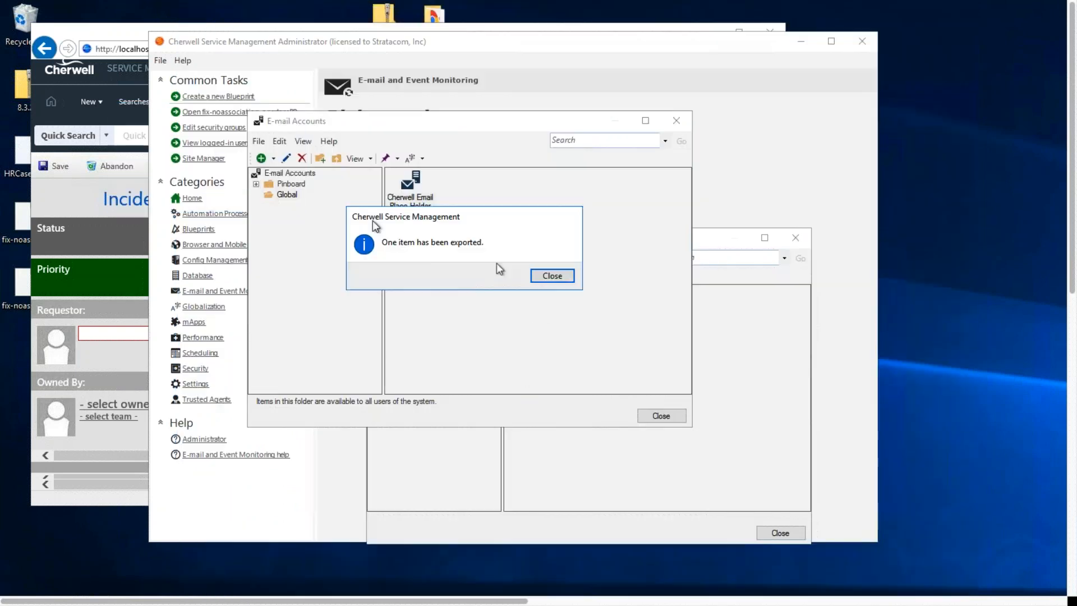
click(562, 281)
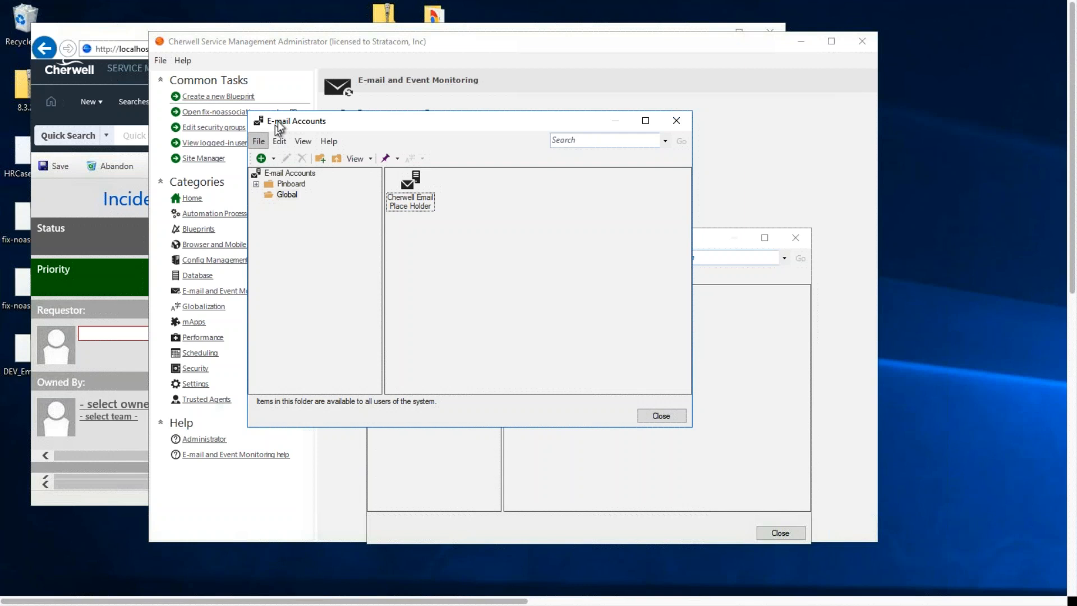
Import the e-mail account from DEV_EmailAccount.ced on the desktop and close the account and monitoring managers
drag(285, 118, 442, 128)
click(422, 149)
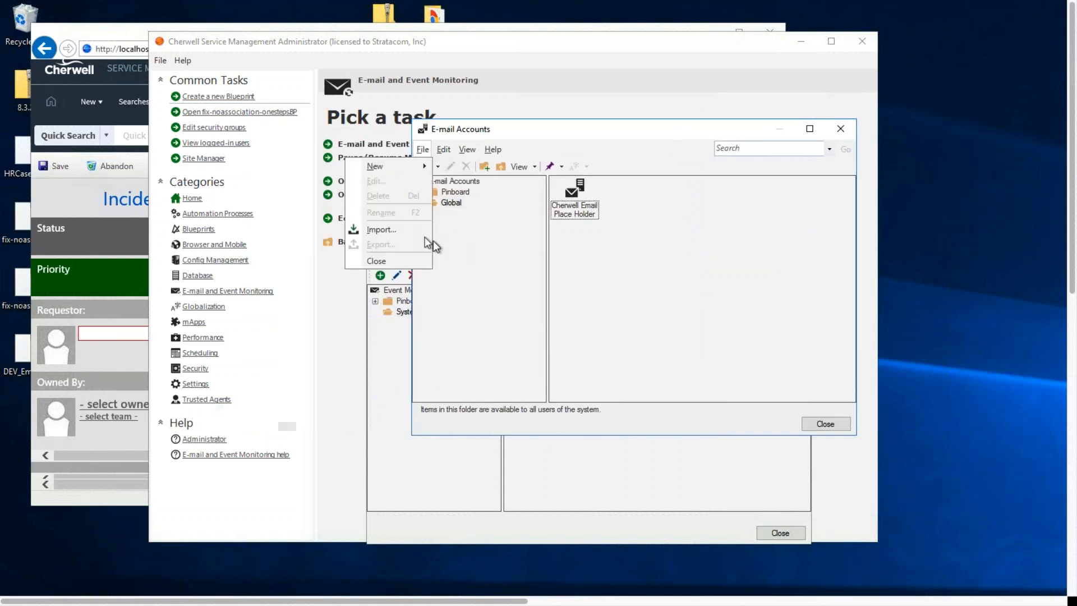
click(405, 229)
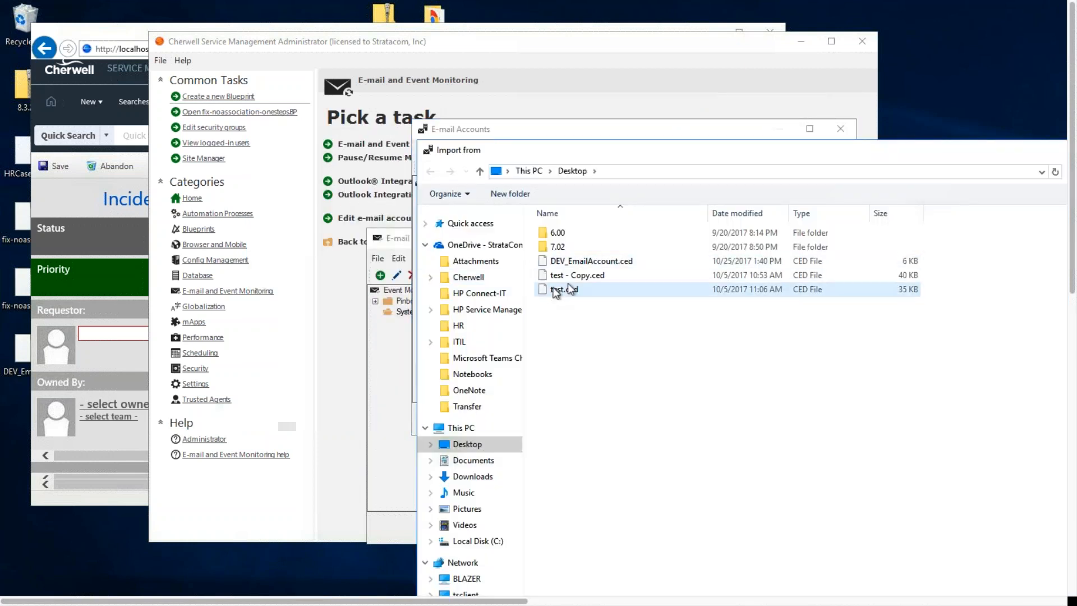
drag(556, 146, 314, 318)
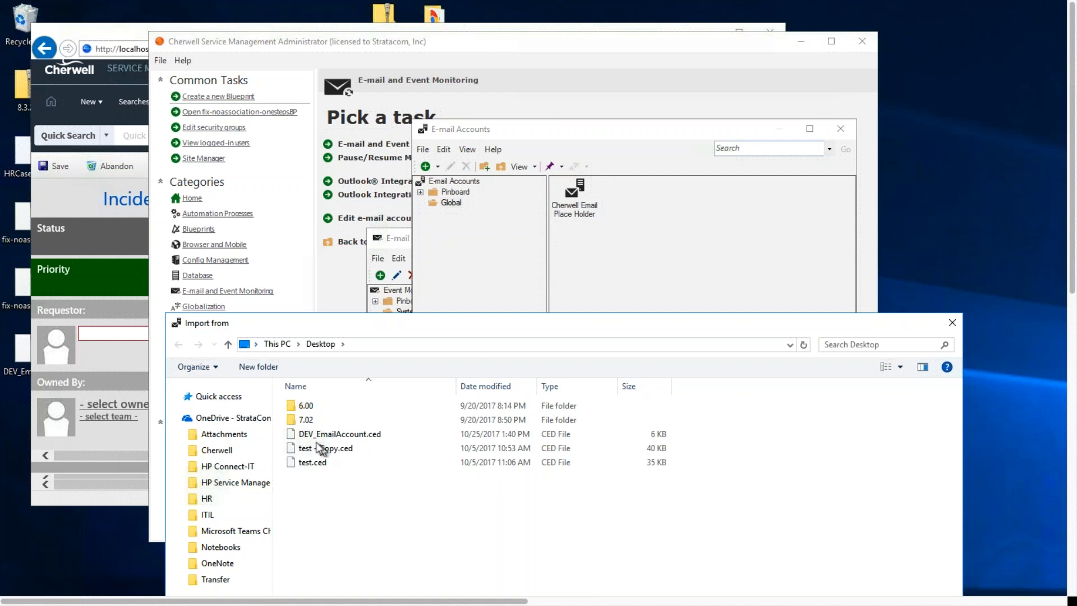
double_click(348, 434)
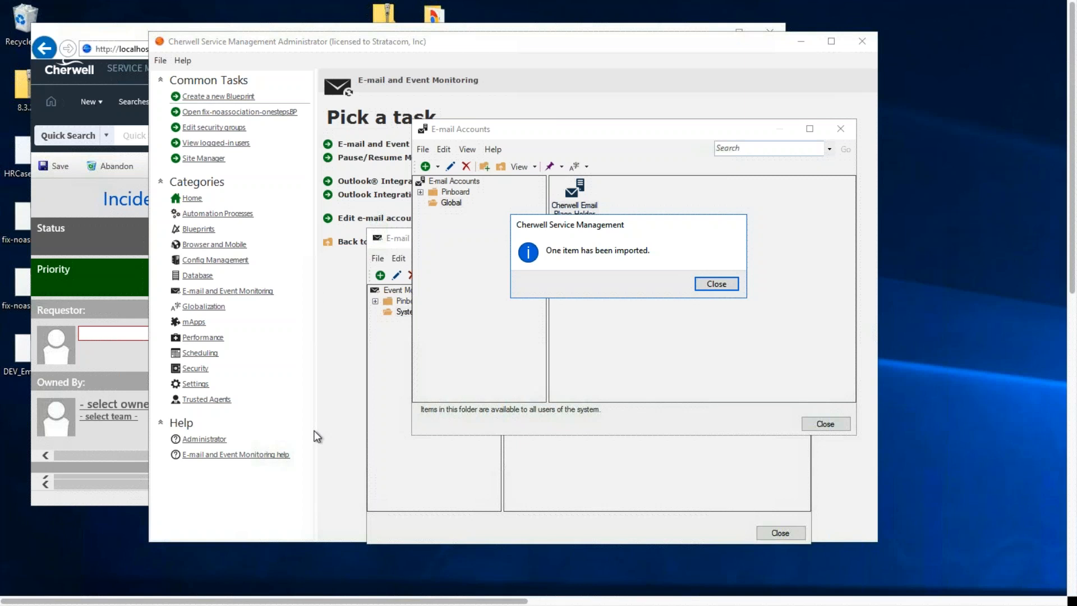
click(712, 285)
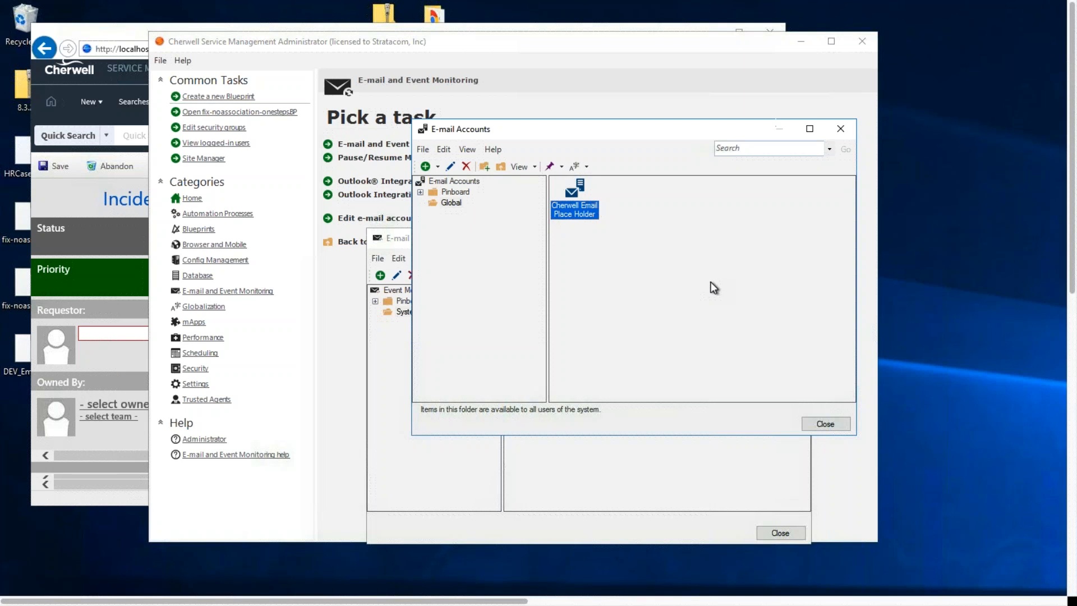
click(825, 424)
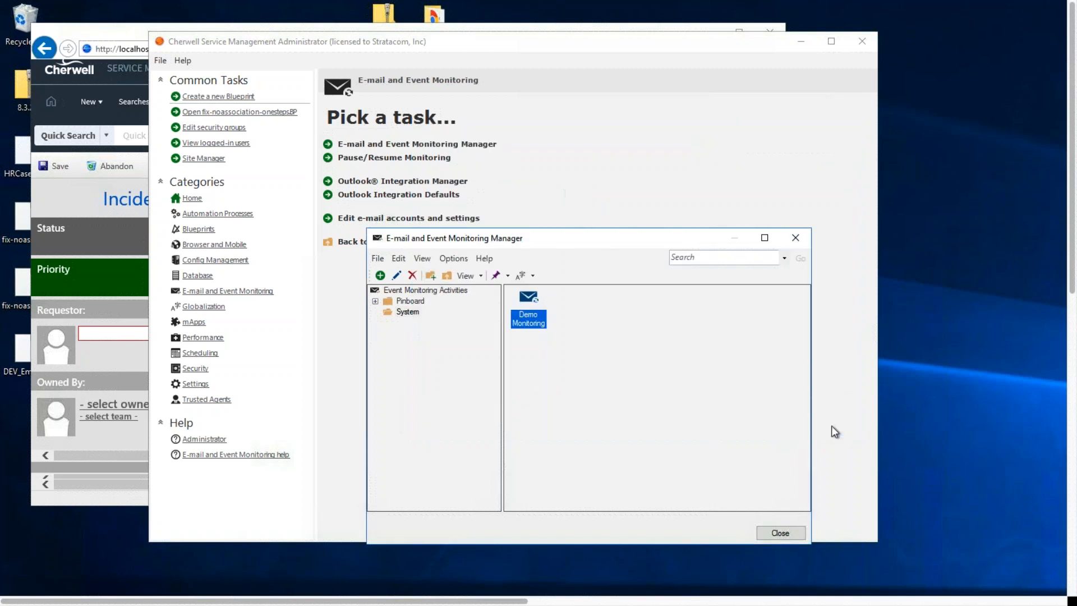
click(791, 531)
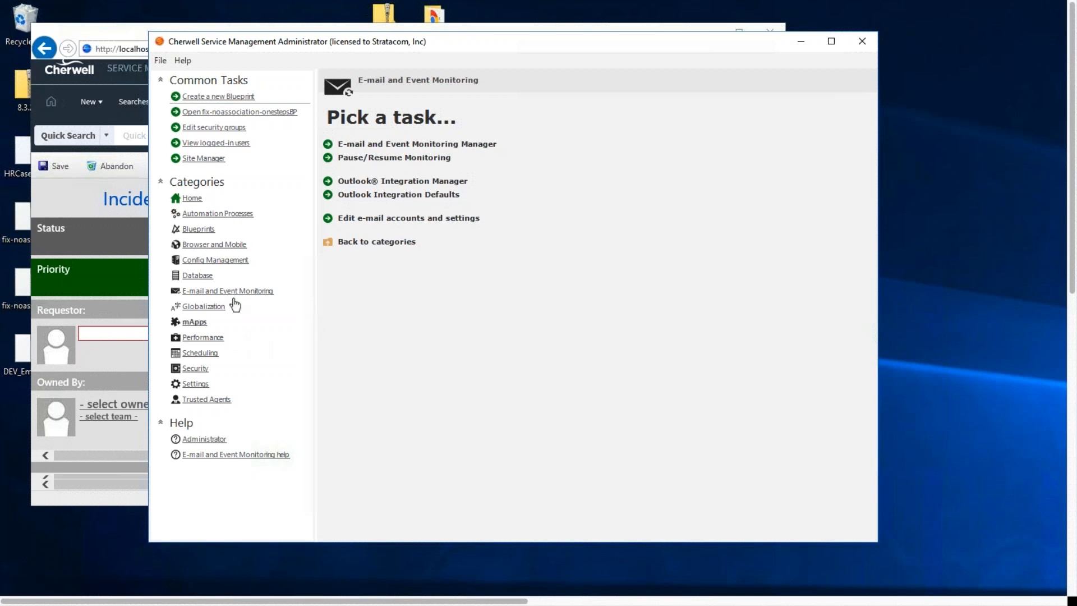
Reopen the E-mail and Event Monitoring Manager and edit Demo Monitoring, showing its monitored items
click(433, 144)
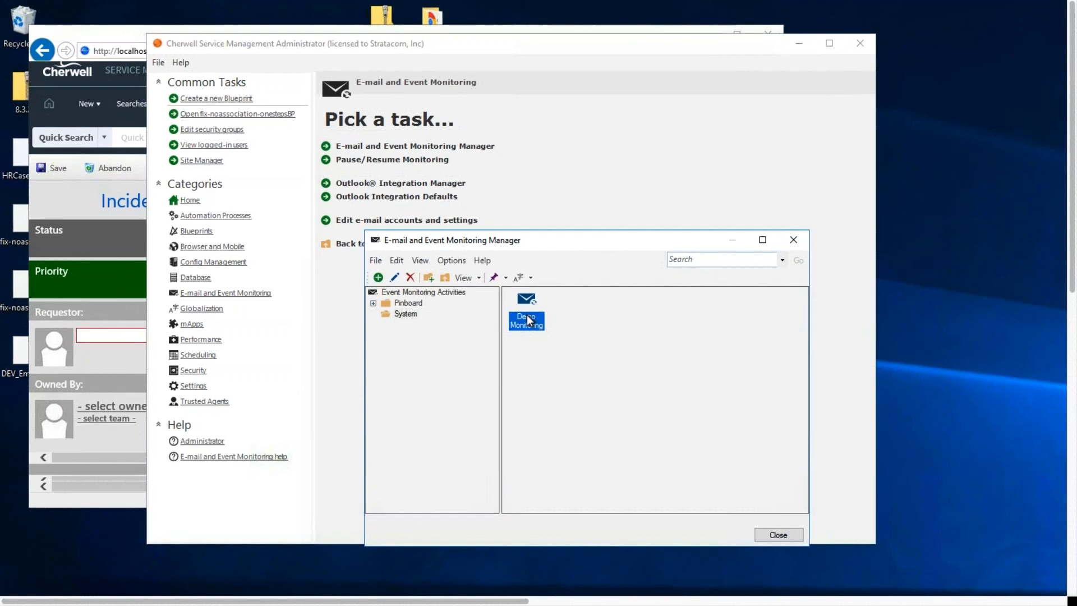
right_click(527, 325)
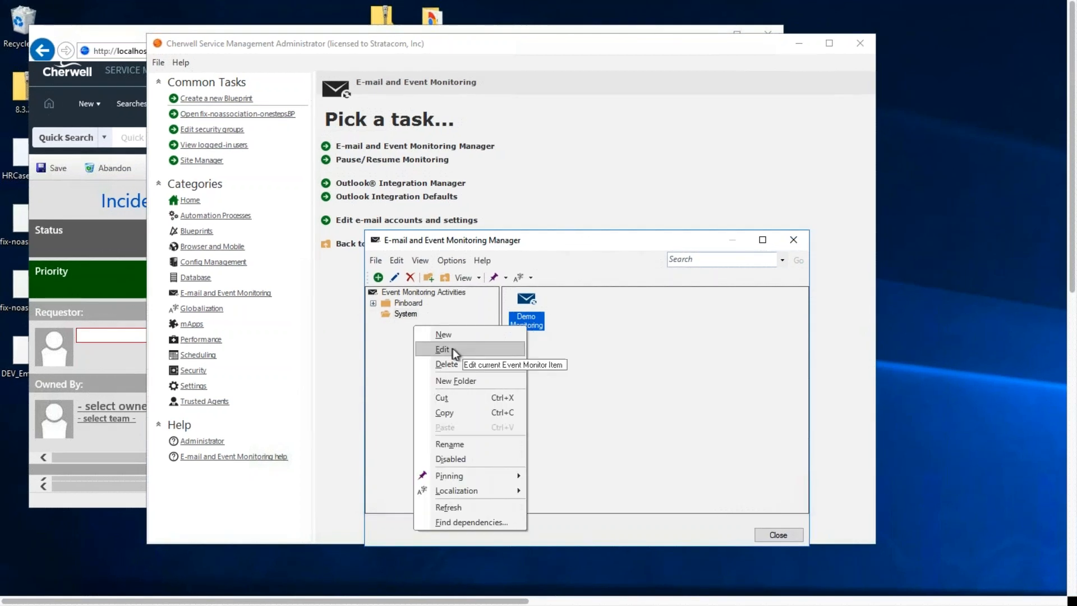
click(452, 349)
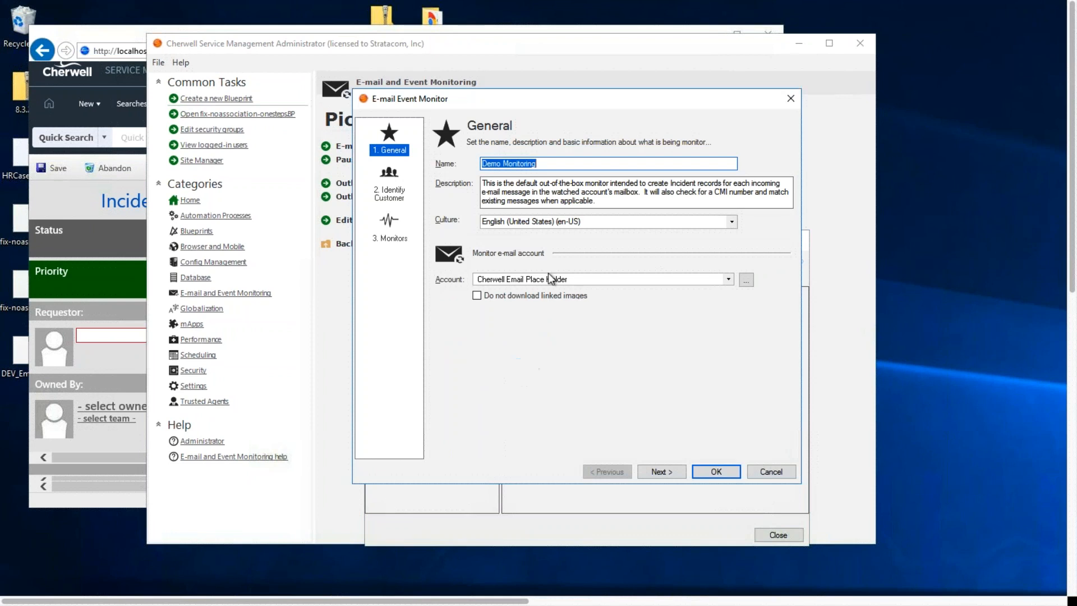
click(406, 195)
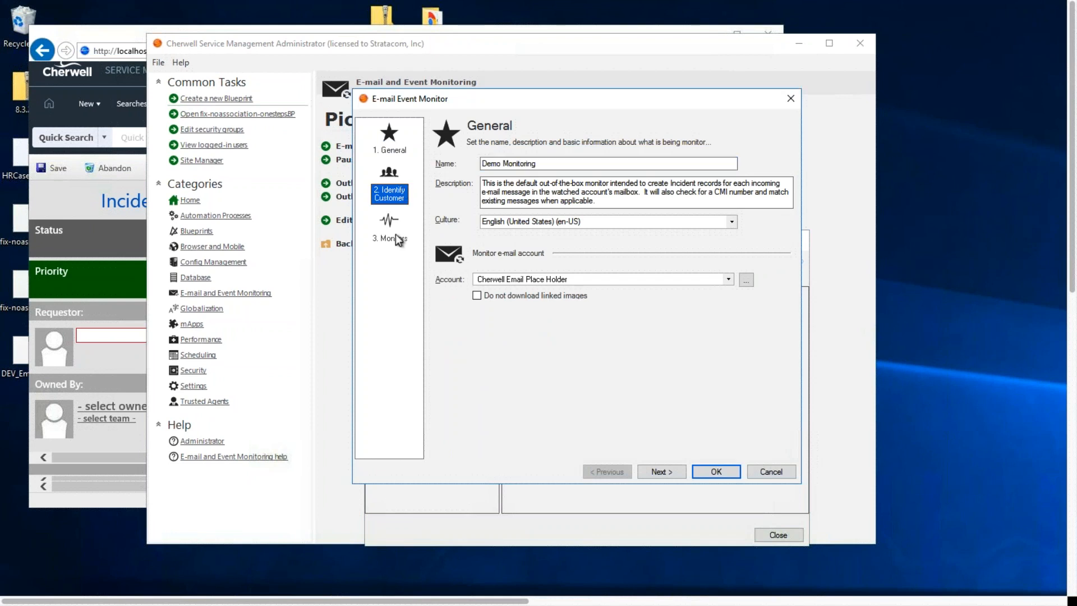
click(405, 235)
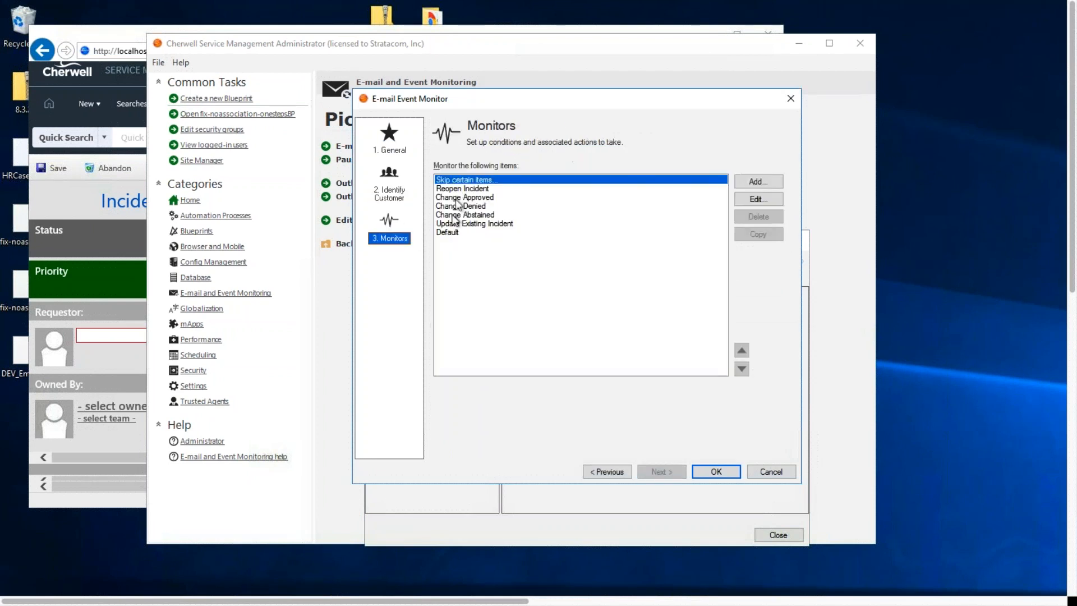
Open the Change Approved monitor's actions and start adding a Run a One-Step action
click(465, 189)
click(465, 197)
click(762, 199)
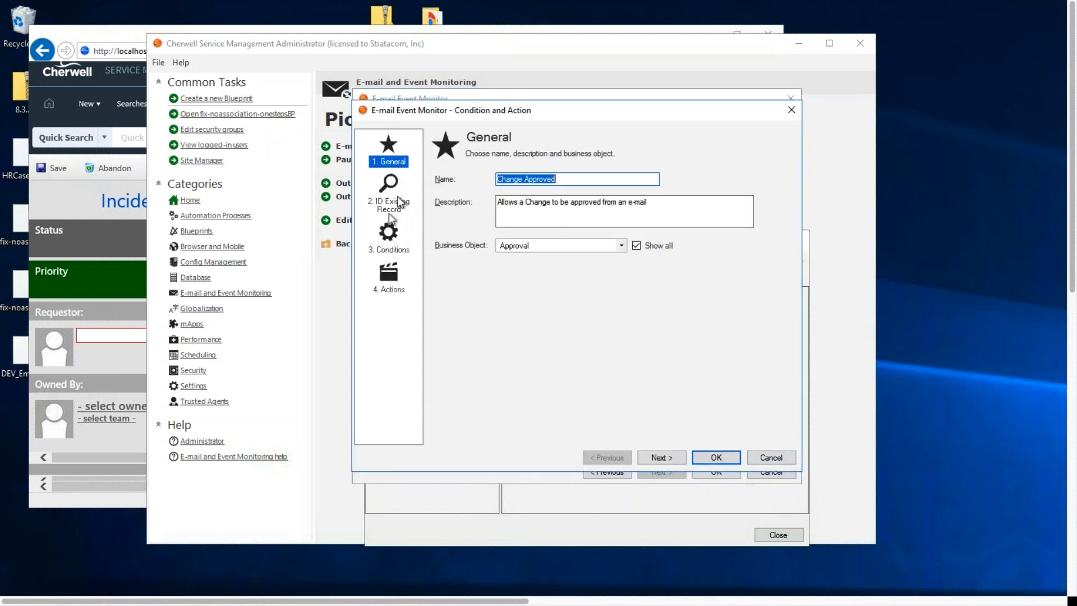
click(384, 274)
click(669, 304)
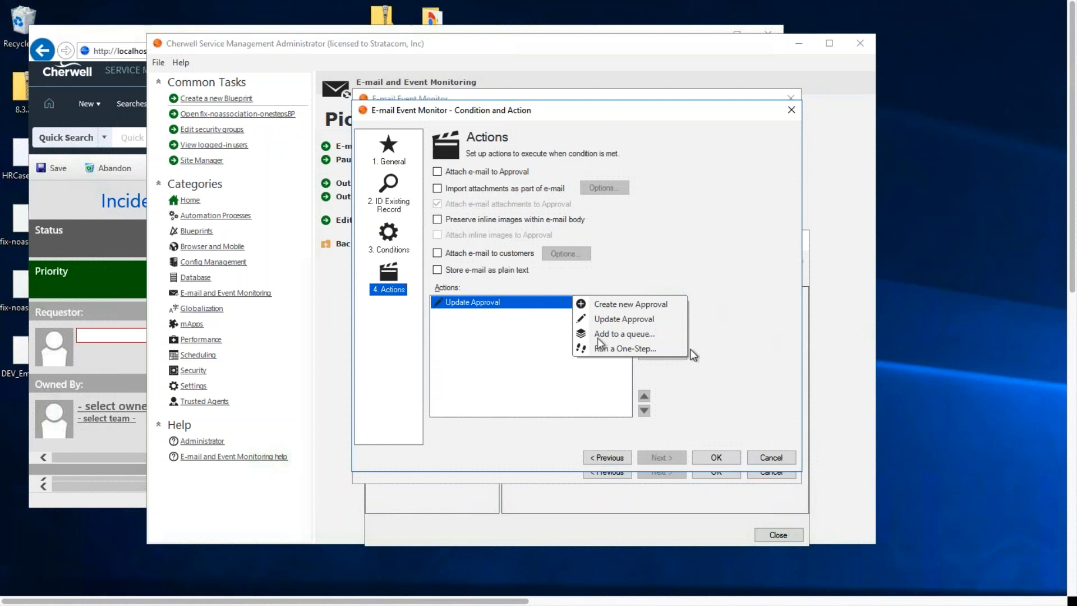
click(599, 350)
Create a new global Approval One-Step named dfgh and add a Show a Popup action to it
click(696, 288)
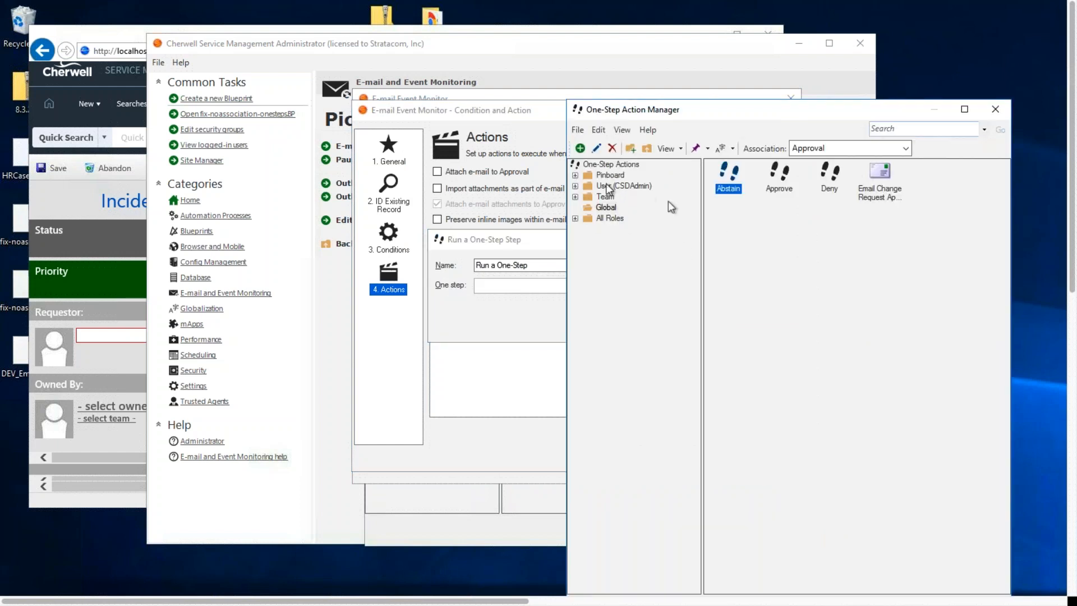
right_click(731, 187)
click(829, 245)
right_click(771, 250)
click(726, 255)
text(dfgd)
click(876, 415)
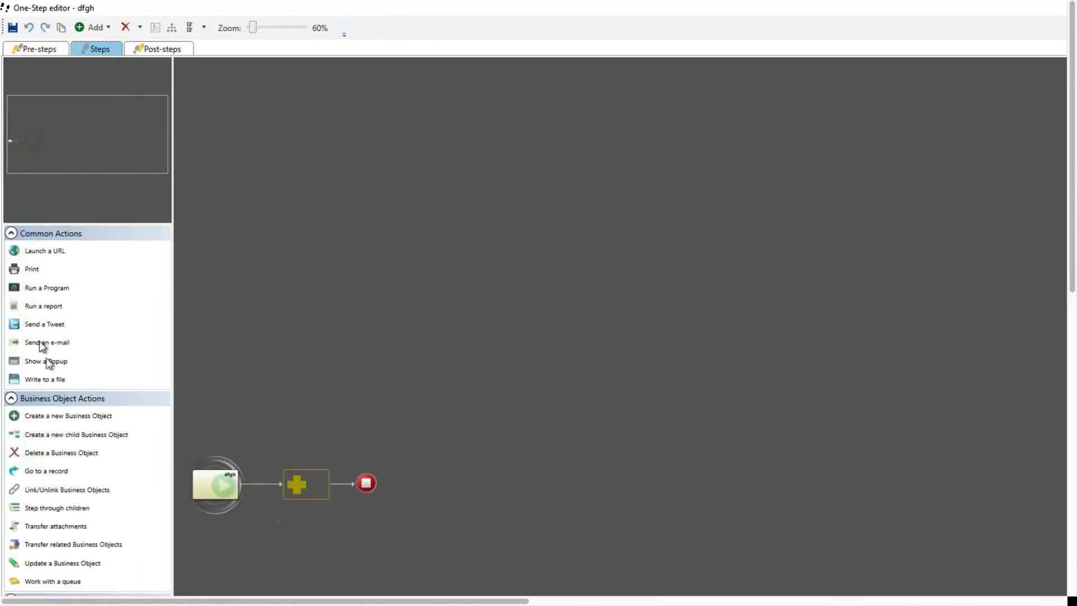
drag(41, 364, 309, 486)
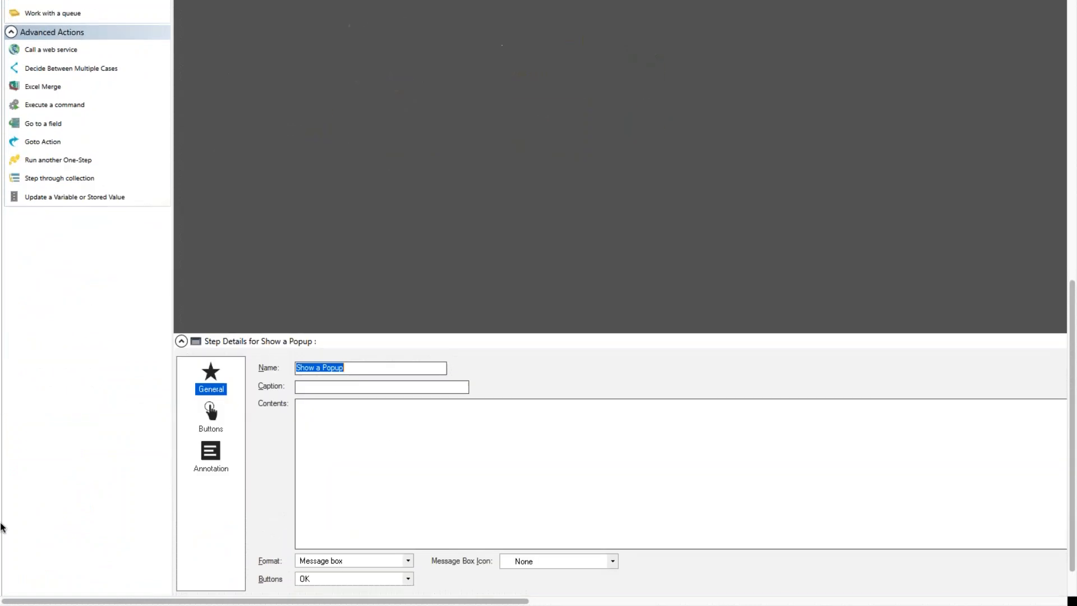
Show the values that can be inserted into the popup's contents, first the E-mail contents fields and then the collapsed top-level categories
click(368, 438)
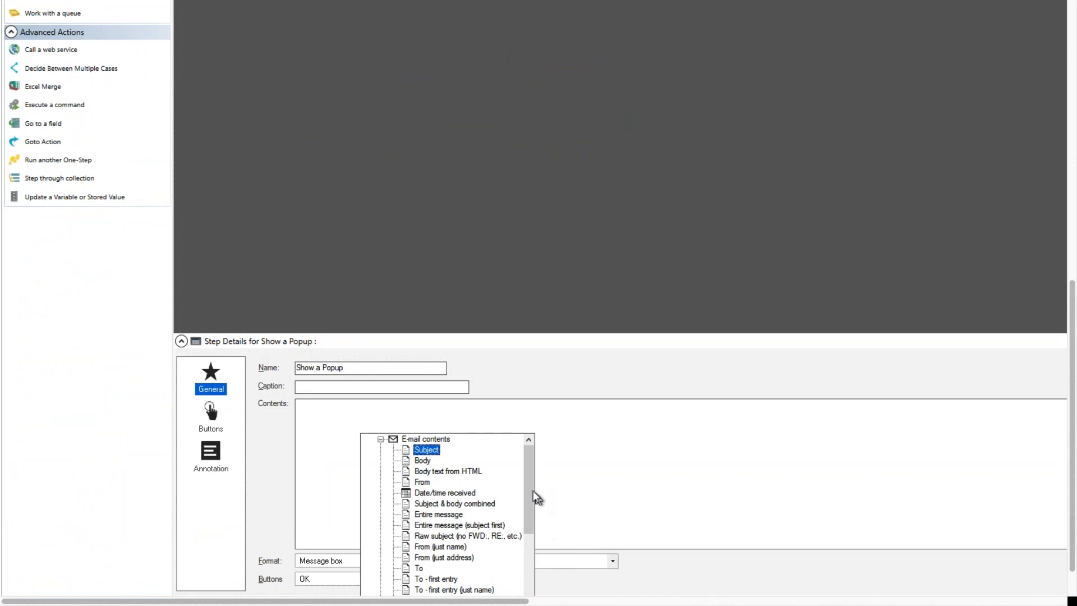
drag(530, 490, 537, 463)
click(380, 439)
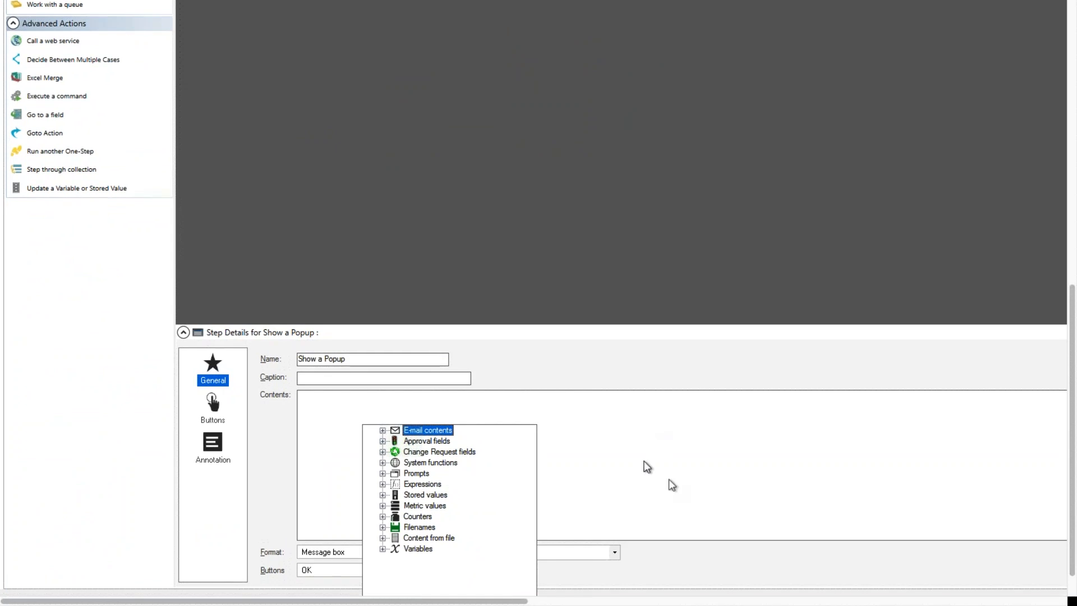
click(864, 544)
Discard the new Approval One-Step, close the One-Step Action Manager and cancel adding the Run a One-Step action
drag(494, 600, 1071, 592)
click(1057, 581)
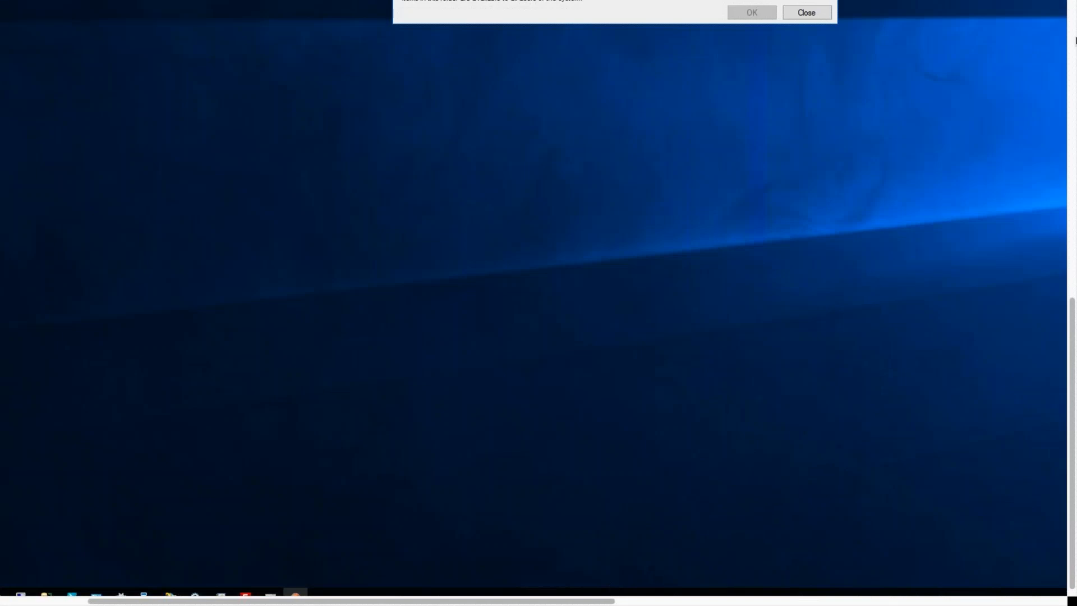
click(1071, 5)
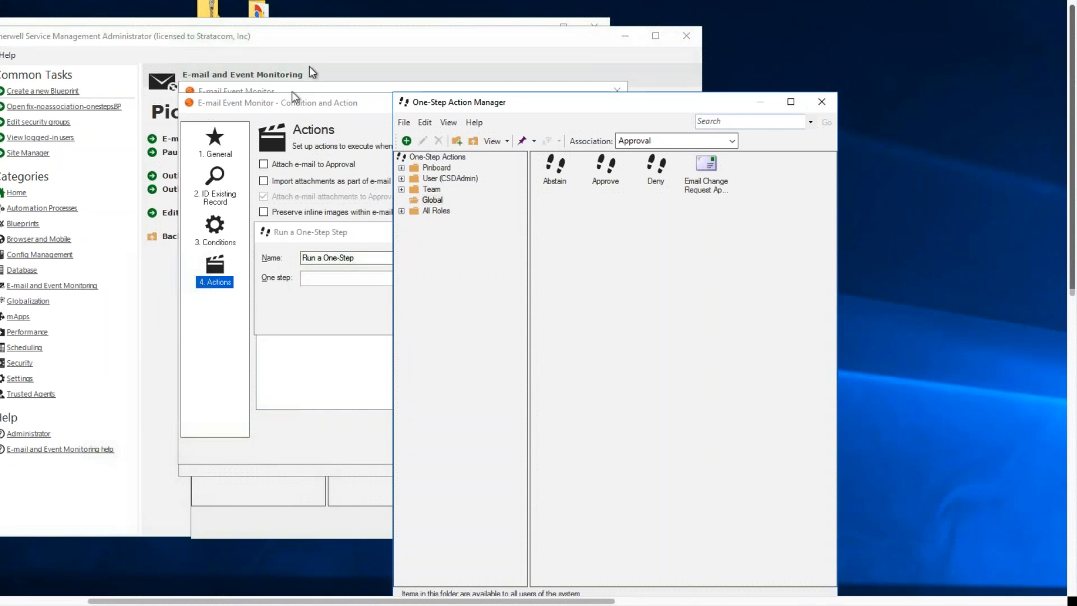
click(822, 102)
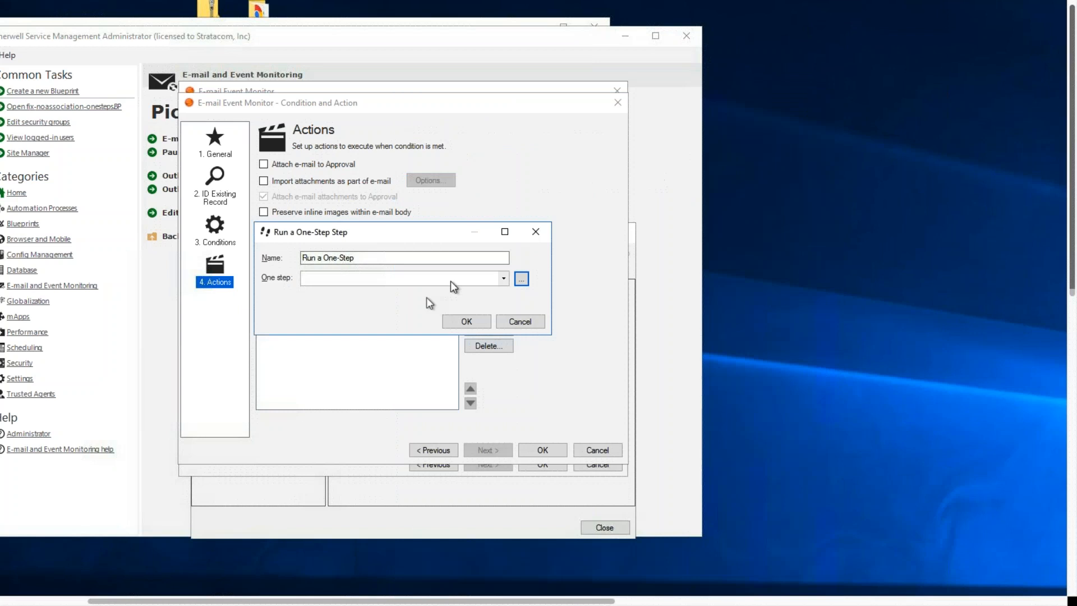
click(536, 323)
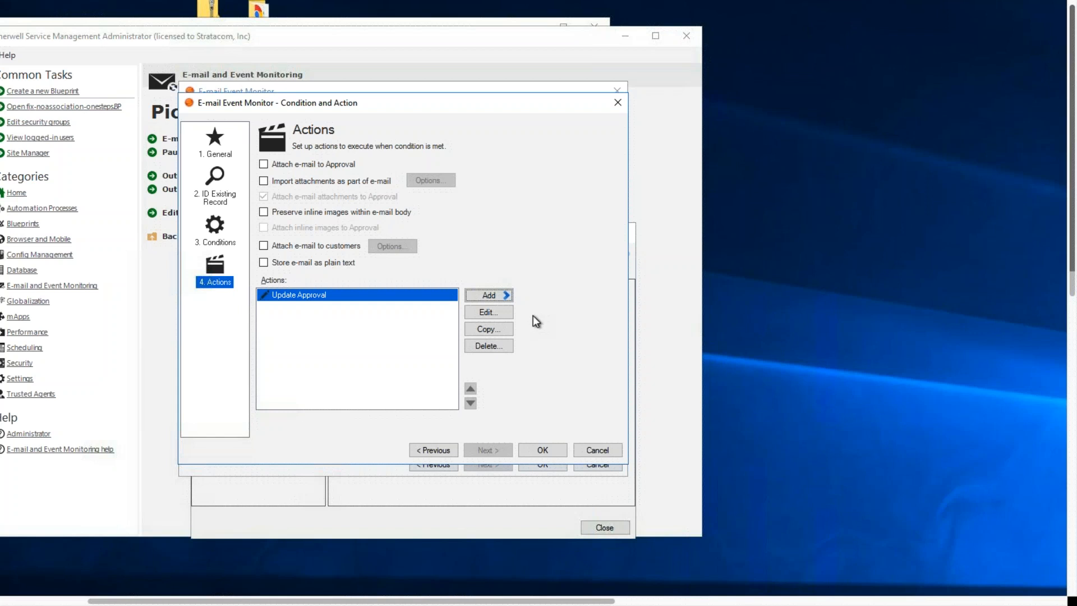
Cancel the Change Approved condition and action settings and the monitor edit, and close the monitoring manager
click(604, 452)
click(599, 465)
click(605, 527)
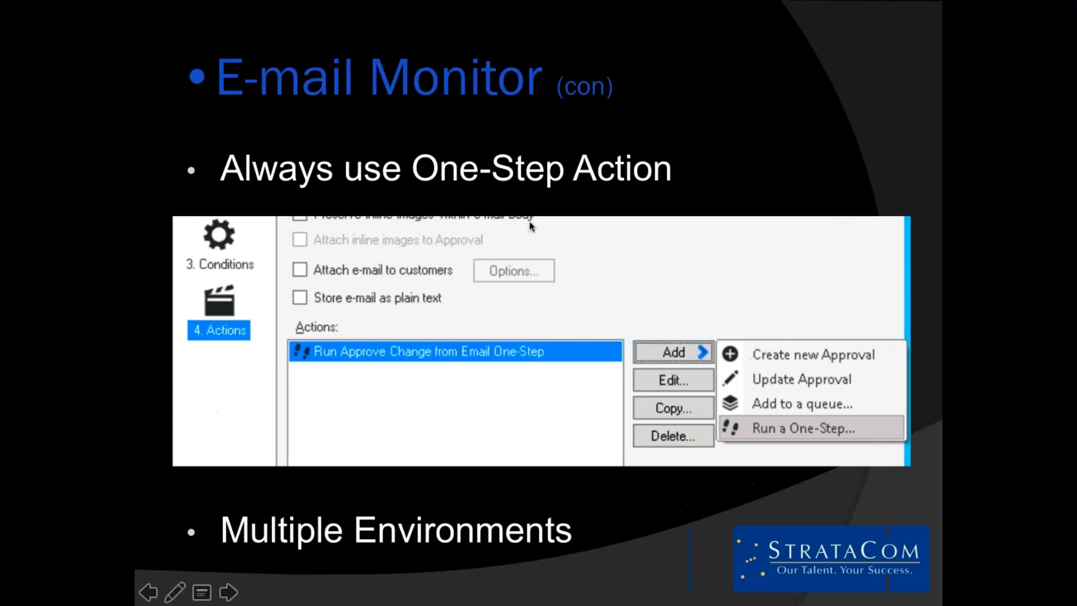
click(528, 222)
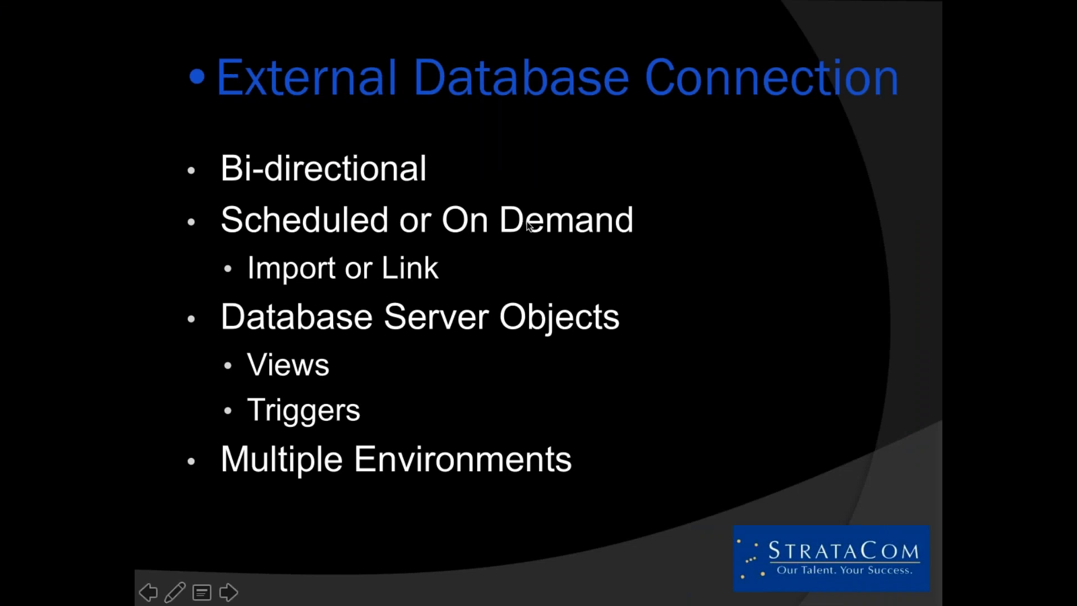
key(Left)
key(Right)
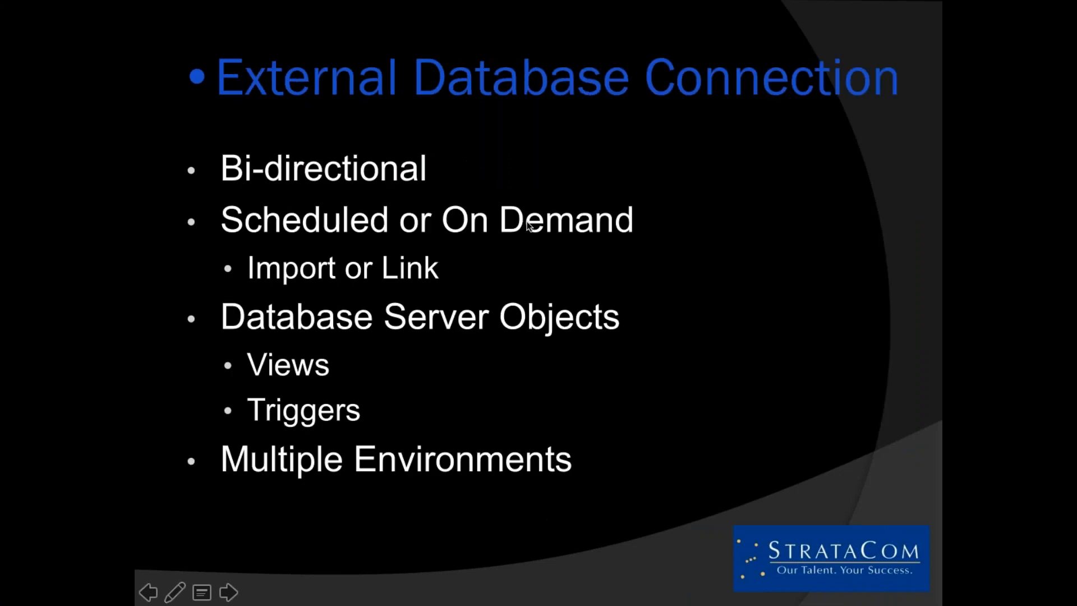